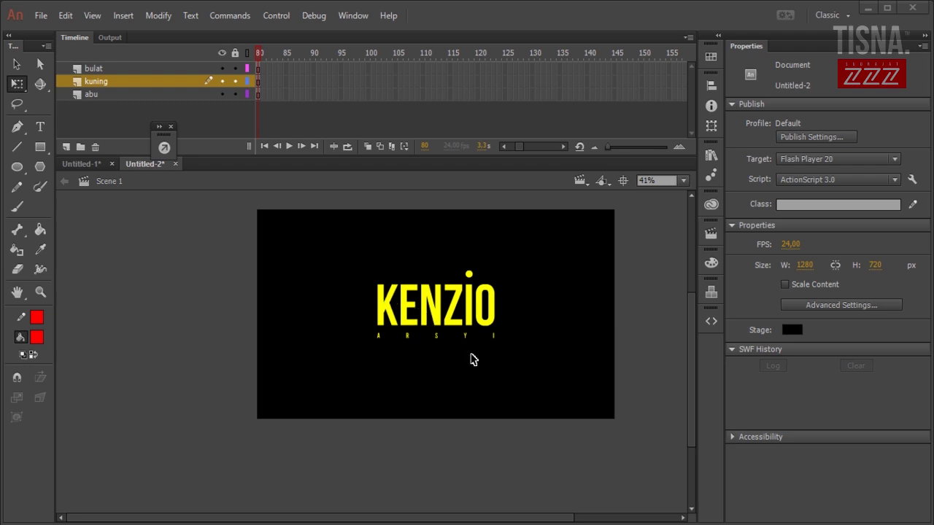
Examine the properties of the large title text, the small subtitle text and the round dot on the stage
{"action": "scroll", "coordinate": [470, 359], "scroll_direction": "up", "scroll_amount": 2}
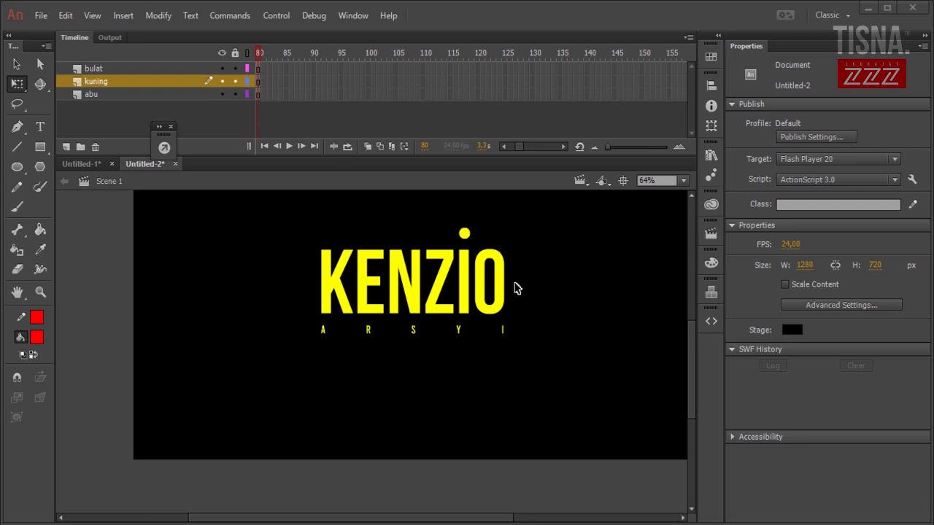
{"action": "left_click", "coordinate": [504, 267]}
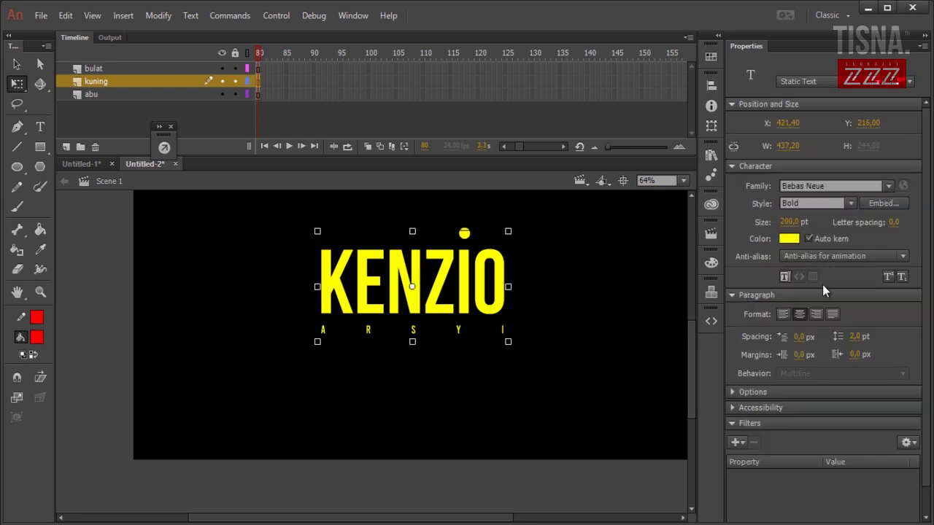
{"action": "left_click", "coordinate": [458, 382]}
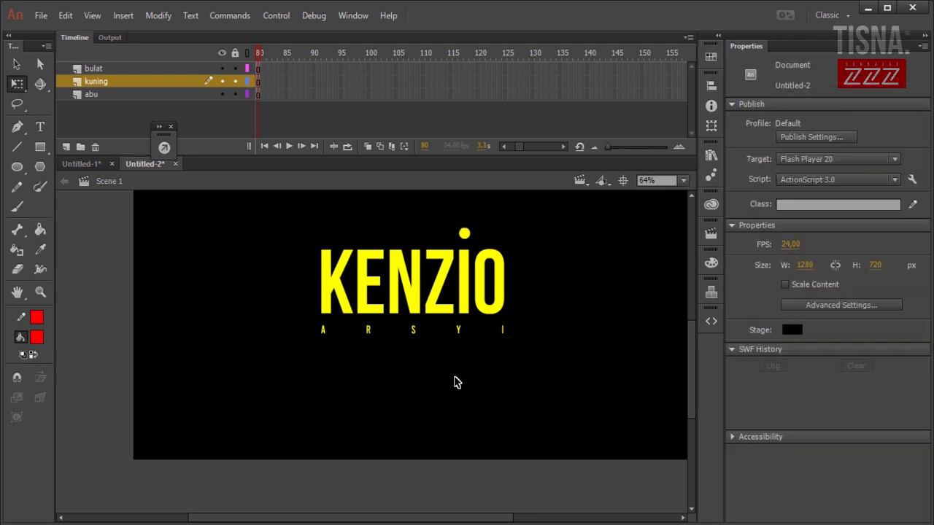
{"action": "left_click", "coordinate": [460, 332]}
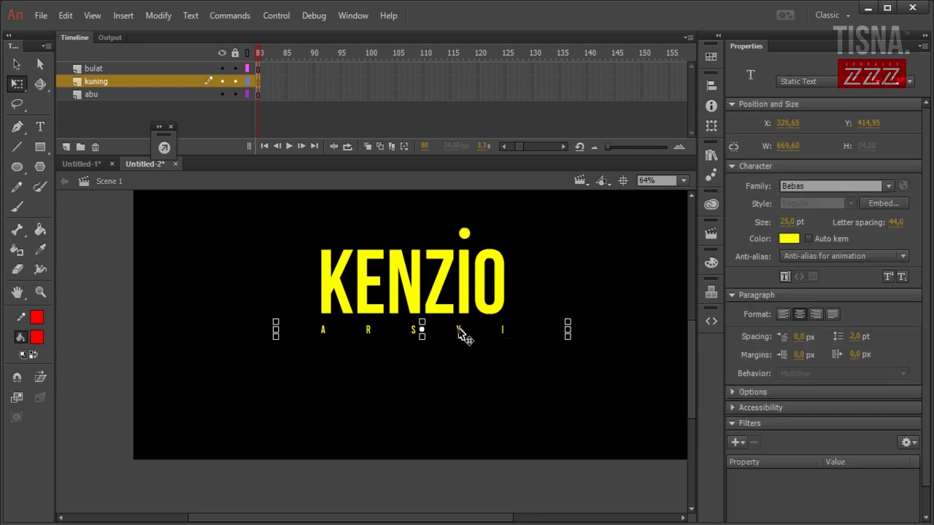
{"action": "left_click", "coordinate": [666, 231]}
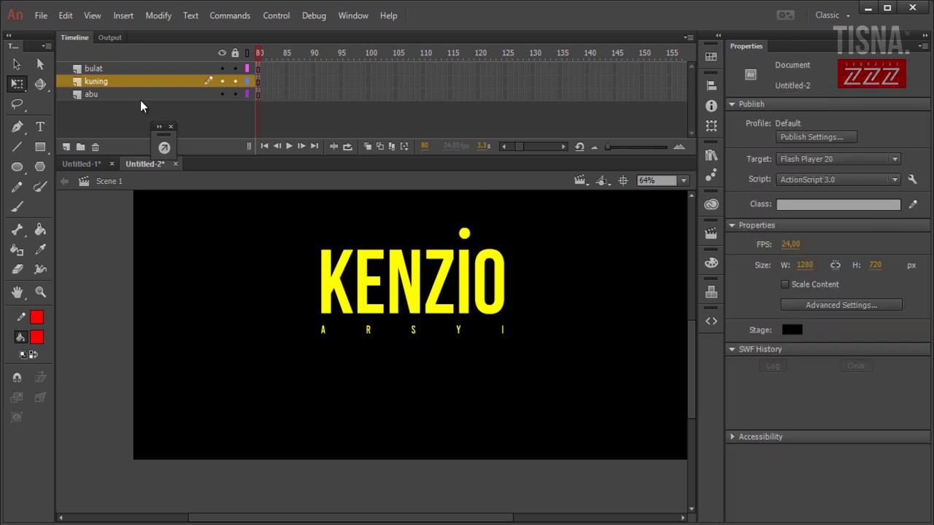
{"action": "left_click", "coordinate": [465, 233]}
{"action": "left_click", "coordinate": [175, 286]}
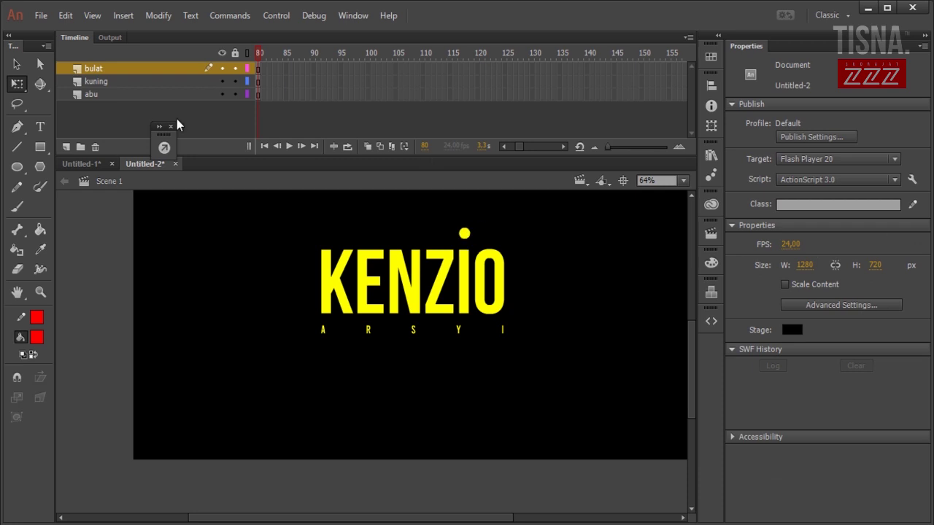
Check what the kuning, abu and bulat layers contain, temporarily hiding kuning to reveal the grey text beneath
{"action": "left_click", "coordinate": [122, 85]}
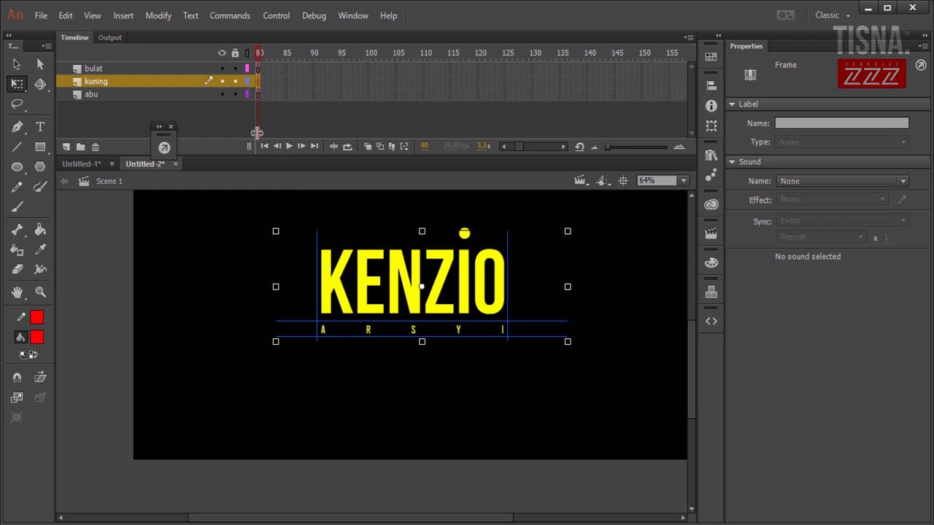
{"action": "left_click", "coordinate": [221, 81]}
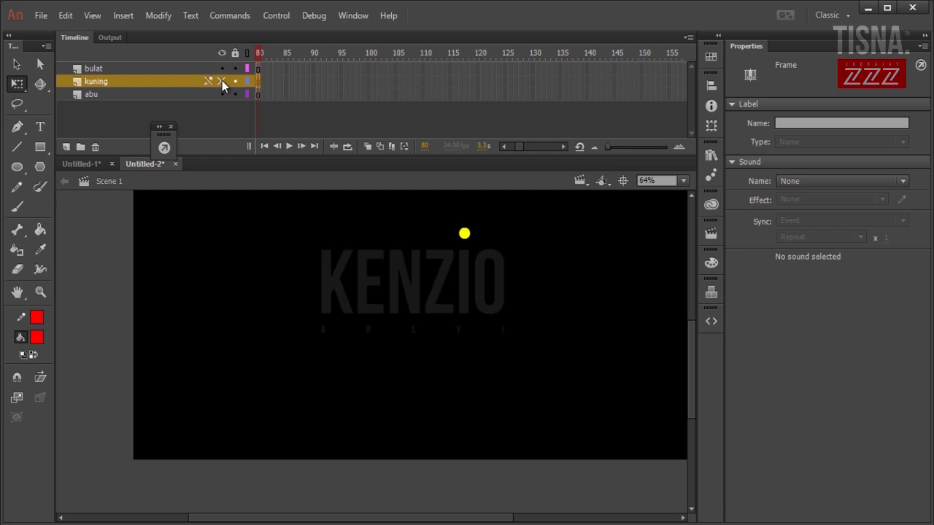
{"action": "left_click", "coordinate": [164, 95]}
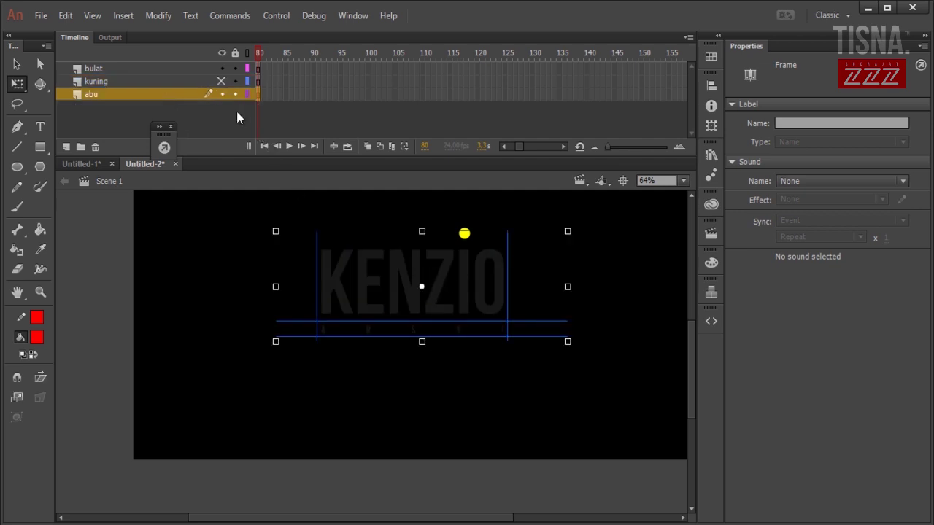
{"action": "left_click", "coordinate": [222, 81]}
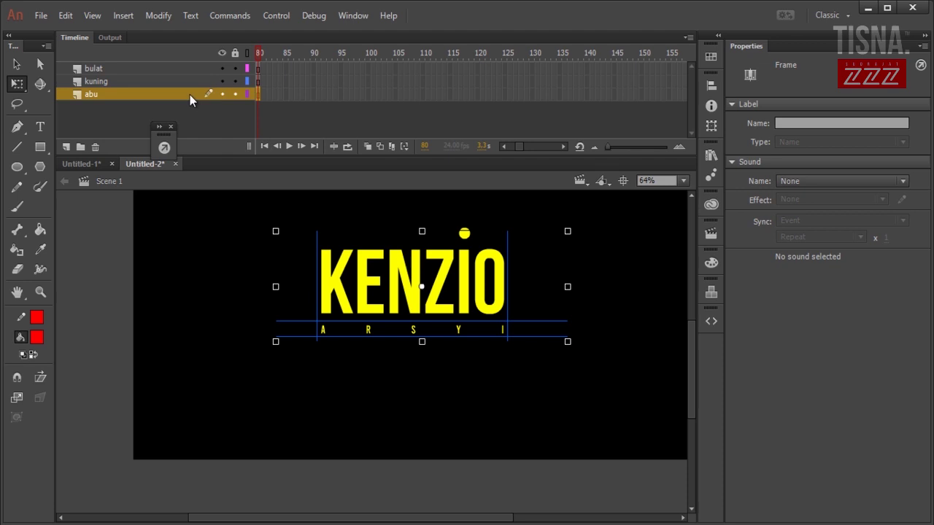
{"action": "left_click", "coordinate": [141, 85]}
{"action": "left_click", "coordinate": [139, 68]}
{"action": "left_click", "coordinate": [152, 240]}
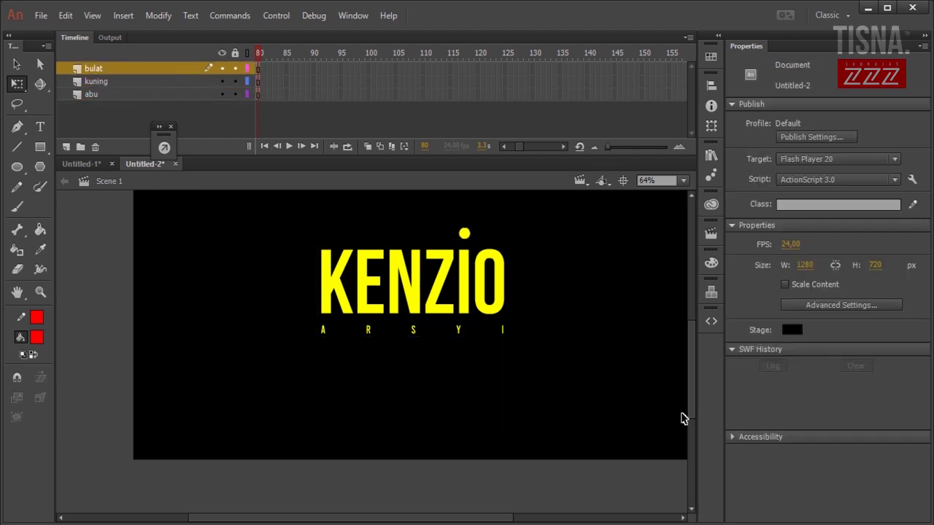
Add a new layer directly beneath the bulat layer and name it animasi
{"action": "left_click_drag", "start_coordinate": [692, 379], "coordinate": [693, 363]}
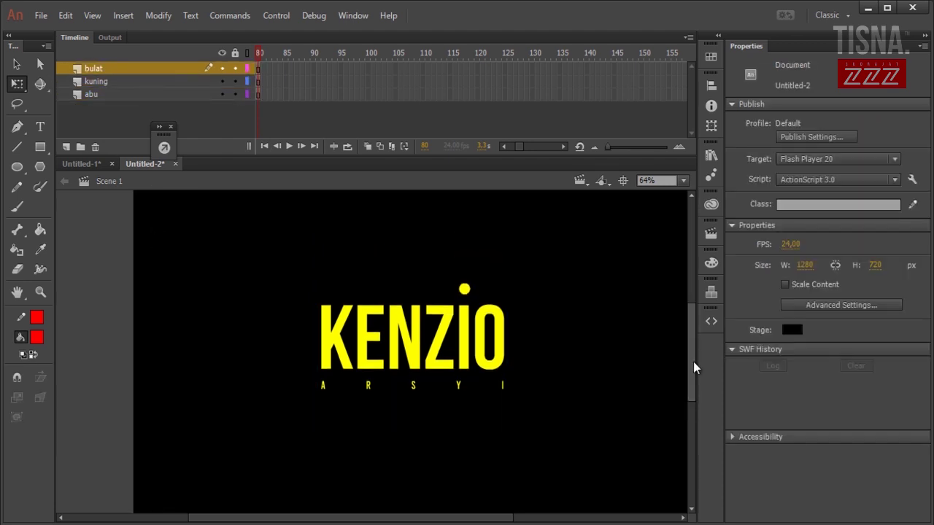
{"action": "left_click", "coordinate": [66, 146]}
{"action": "left_click_drag", "start_coordinate": [109, 69], "coordinate": [116, 85]}
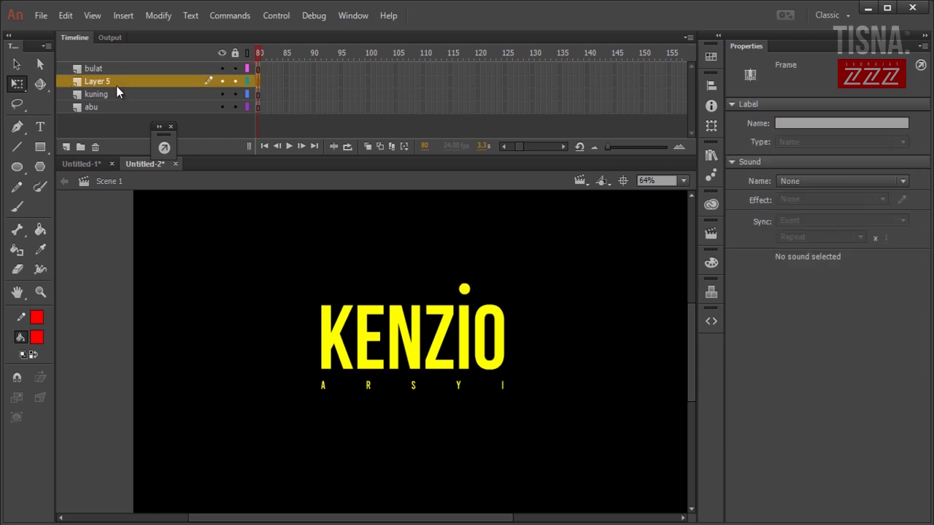
{"action": "double_click", "coordinate": [108, 80]}
{"action": "type", "text": "animasi"}
{"action": "key", "text": "Return"}
{"action": "left_click", "coordinate": [17, 127]}
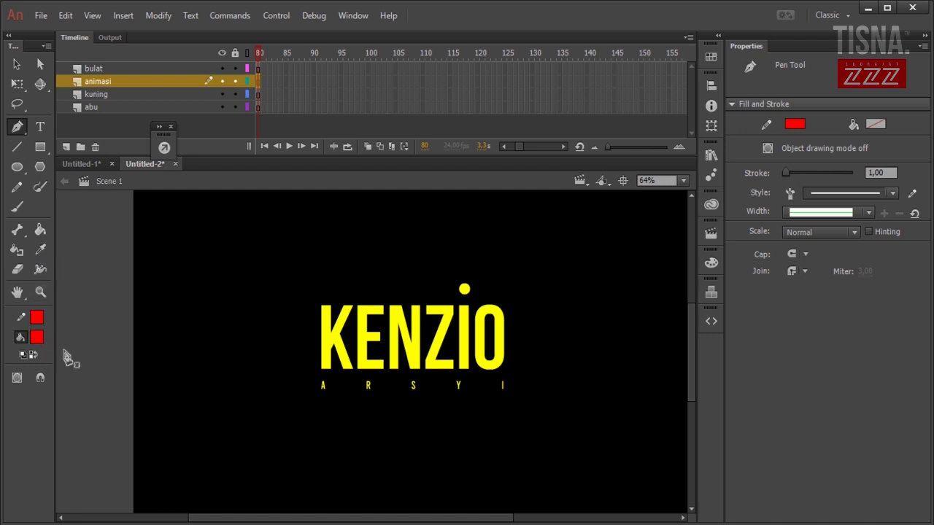
{"action": "left_click", "coordinate": [38, 321]}
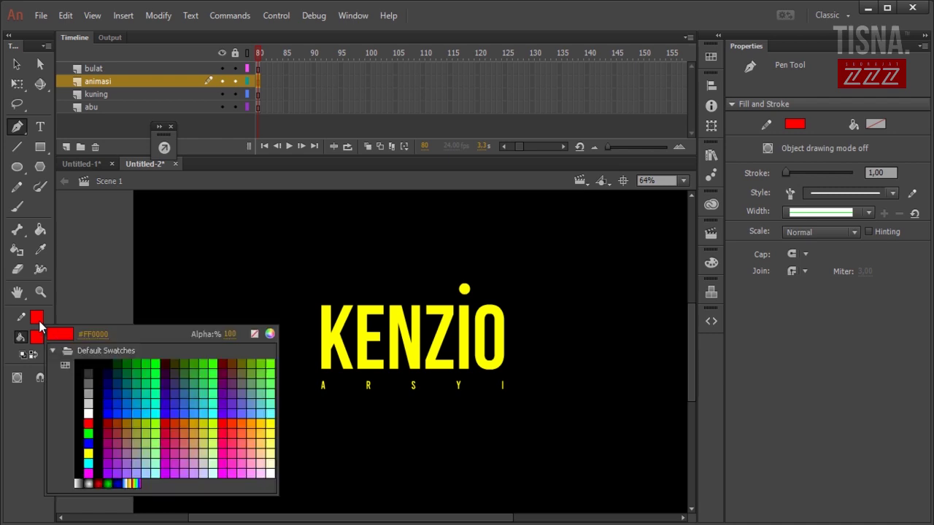
{"action": "left_click", "coordinate": [252, 333]}
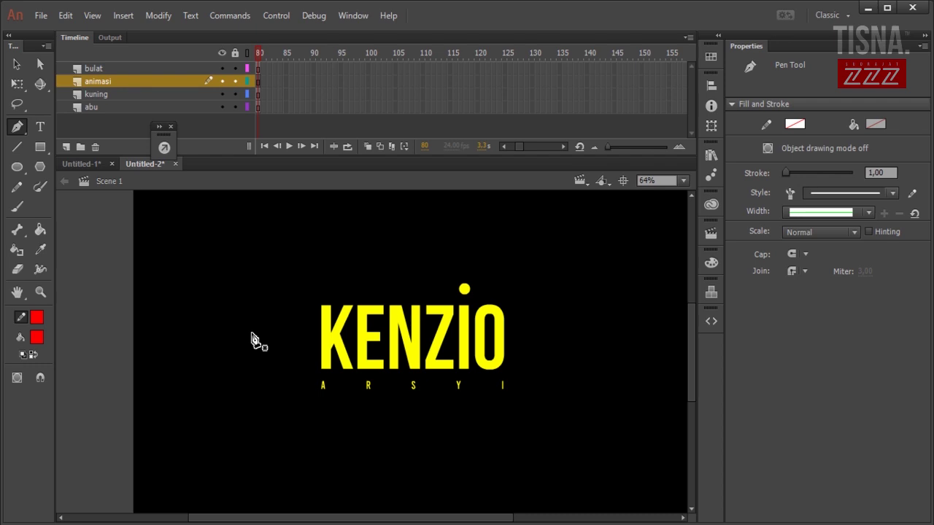
{"action": "left_click", "coordinate": [38, 319]}
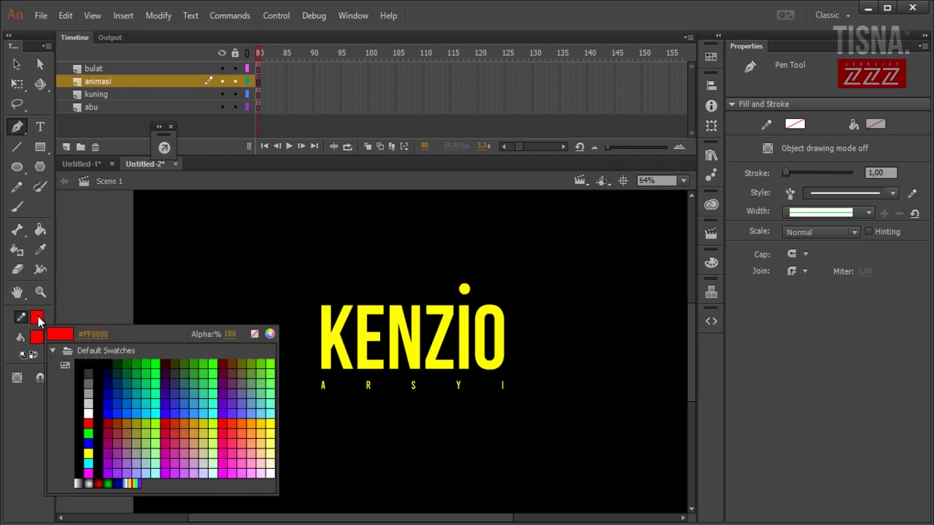
{"action": "left_click", "coordinate": [254, 333]}
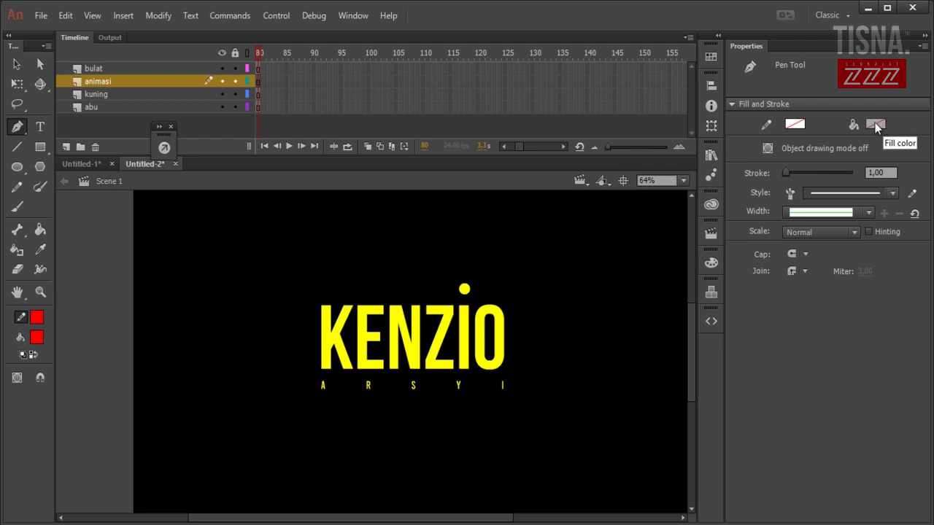
{"action": "left_click", "coordinate": [17, 64]}
{"action": "left_click", "coordinate": [35, 339]}
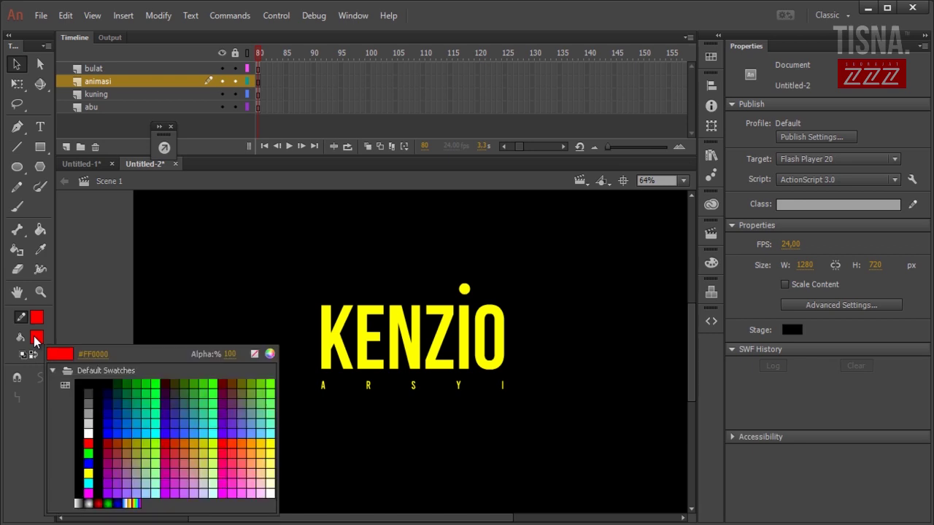
{"action": "left_click", "coordinate": [59, 355]}
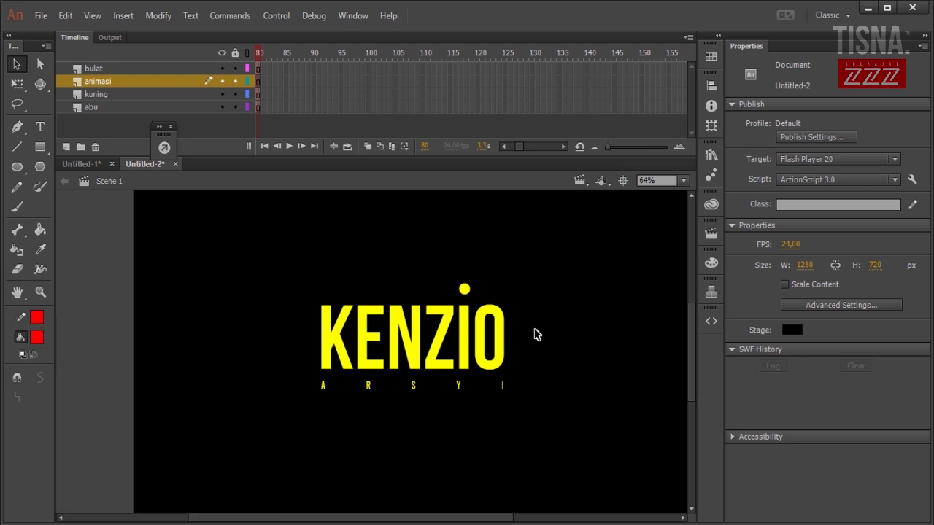
{"action": "left_click", "coordinate": [17, 127]}
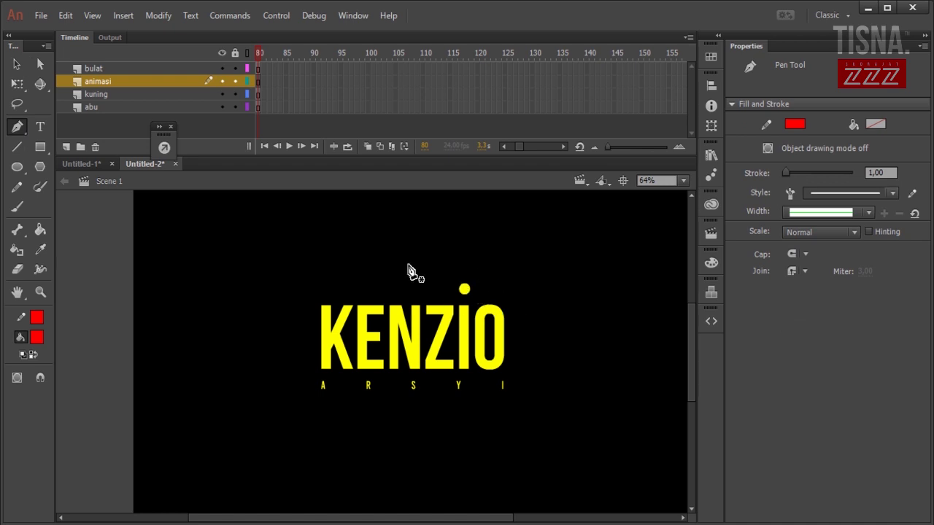
Draw a closed triangular outline in red with the Line tool, fanning down from the dot, about 351 by 392 px
{"action": "left_click", "coordinate": [17, 146]}
{"action": "left_click", "coordinate": [37, 317]}
{"action": "left_click", "coordinate": [36, 323]}
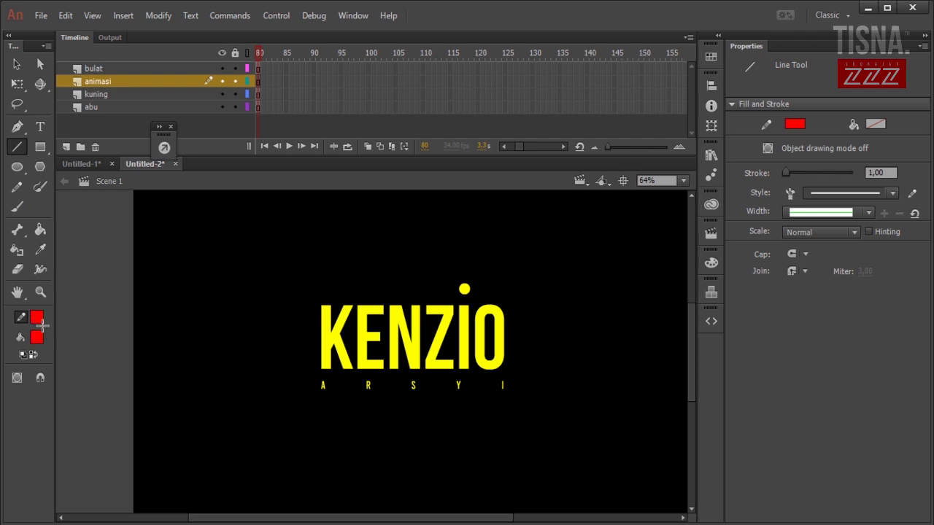
{"action": "mouse_move", "coordinate": [467, 283]}
{"action": "left_mouse_down"}
{"action": "mouse_move", "coordinate": [482, 307]}
{"action": "mouse_move", "coordinate": [555, 352]}
{"action": "mouse_move", "coordinate": [567, 367]}
{"action": "mouse_move", "coordinate": [561, 384]}
{"action": "mouse_move", "coordinate": [587, 407]}
{"action": "mouse_move", "coordinate": [611, 410]}
{"action": "mouse_move", "coordinate": [478, 462]}
{"action": "mouse_move", "coordinate": [465, 289]}
{"action": "left_mouse_up"}
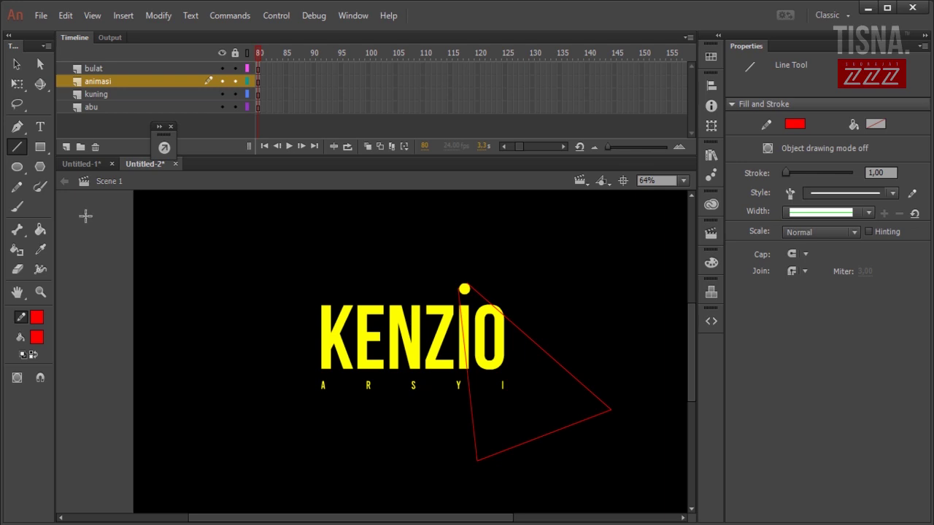
Fill the triangular outline with red using the Paint Bucket, changing its gap-size option to close gaps
{"action": "left_click", "coordinate": [40, 230]}
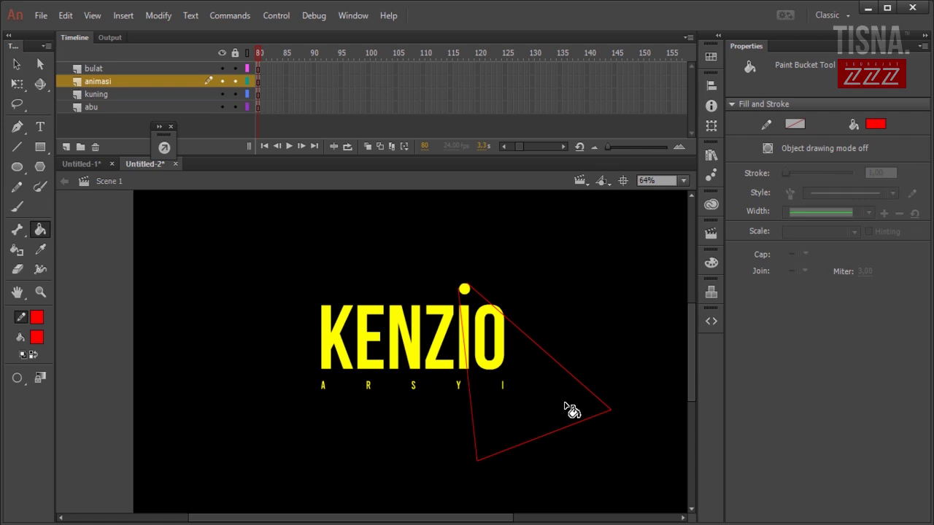
{"action": "left_click", "coordinate": [17, 377]}
{"action": "left_click", "coordinate": [77, 424]}
{"action": "left_click", "coordinate": [518, 418]}
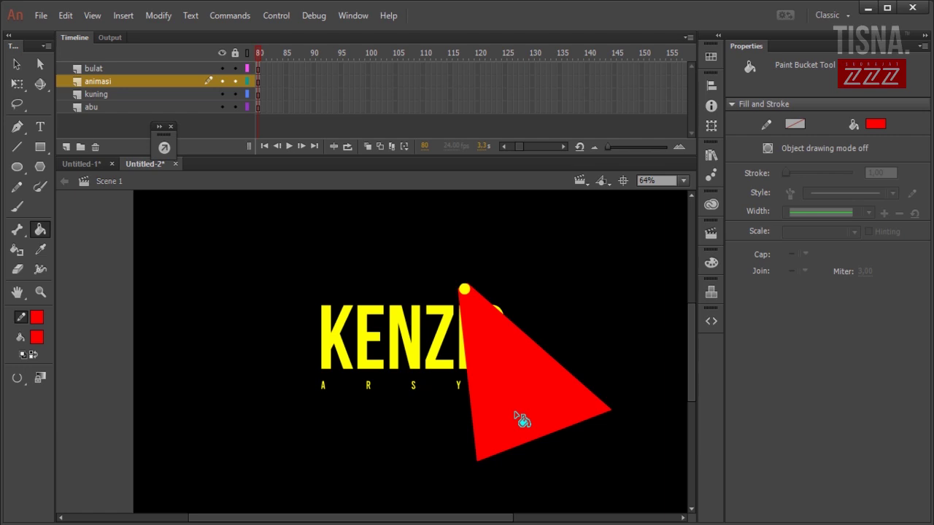
Remove the stroke outline around the red triangle, keeping only its fill
{"action": "left_click", "coordinate": [18, 66]}
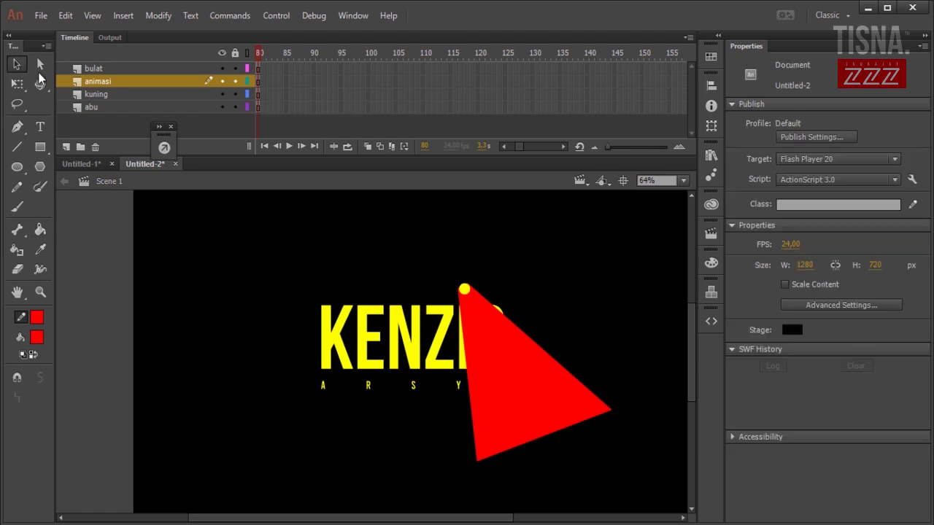
{"action": "left_click", "coordinate": [552, 441]}
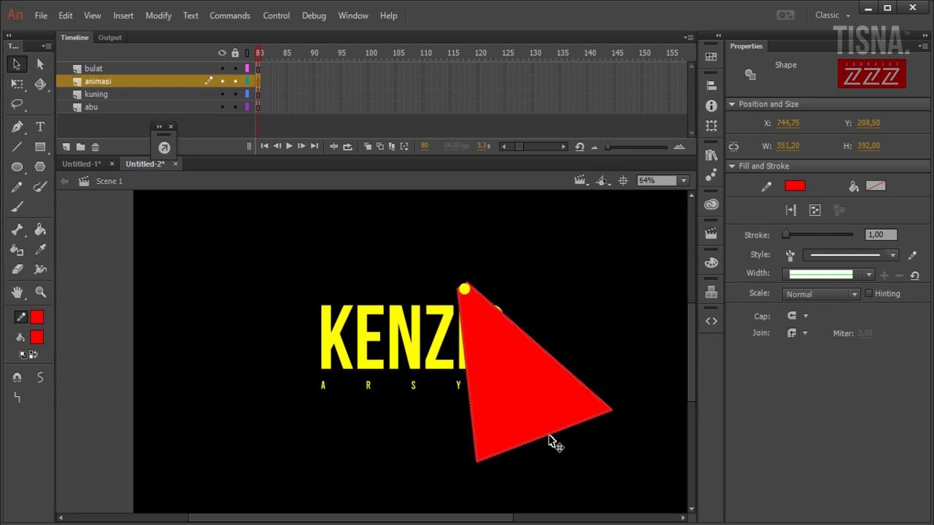
{"action": "key", "text": "Escape"}
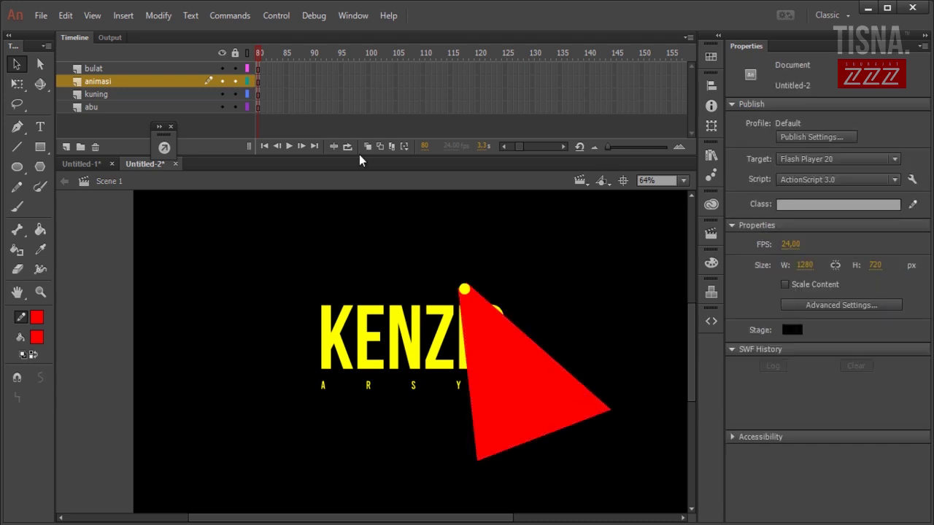
Go to frame 30 of the animasi layer and clear the selection on the stage
{"action": "left_click_drag", "start_coordinate": [524, 147], "coordinate": [510, 141]}
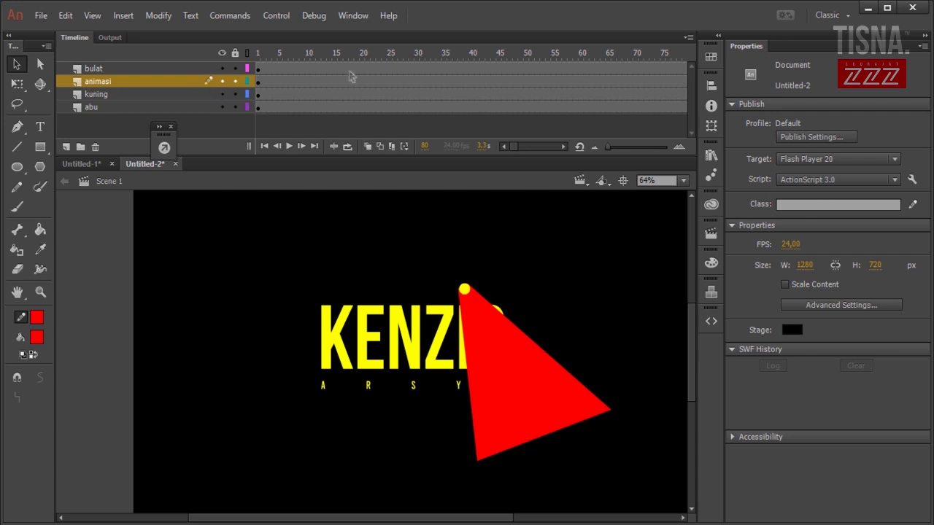
{"action": "left_click", "coordinate": [379, 82]}
{"action": "left_click", "coordinate": [386, 85]}
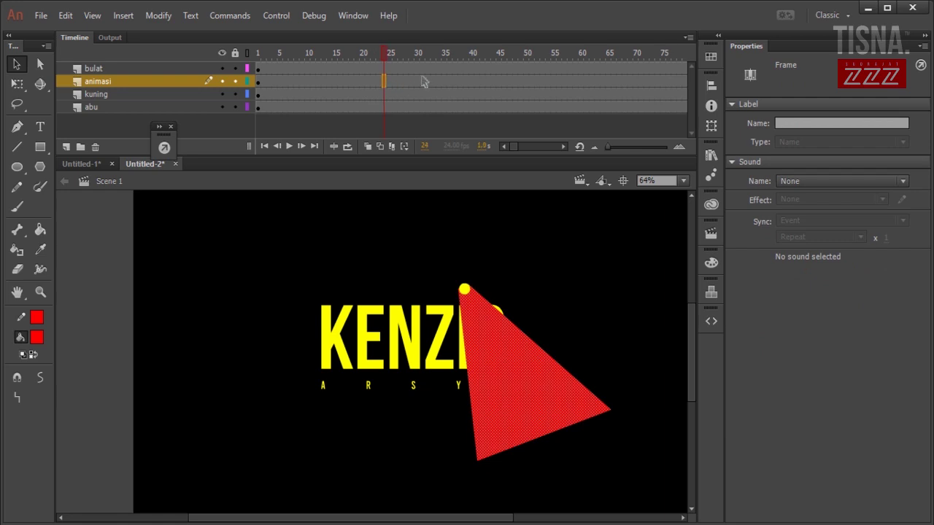
{"action": "left_click", "coordinate": [419, 83]}
{"action": "left_click", "coordinate": [420, 85]}
{"action": "left_click", "coordinate": [211, 278]}
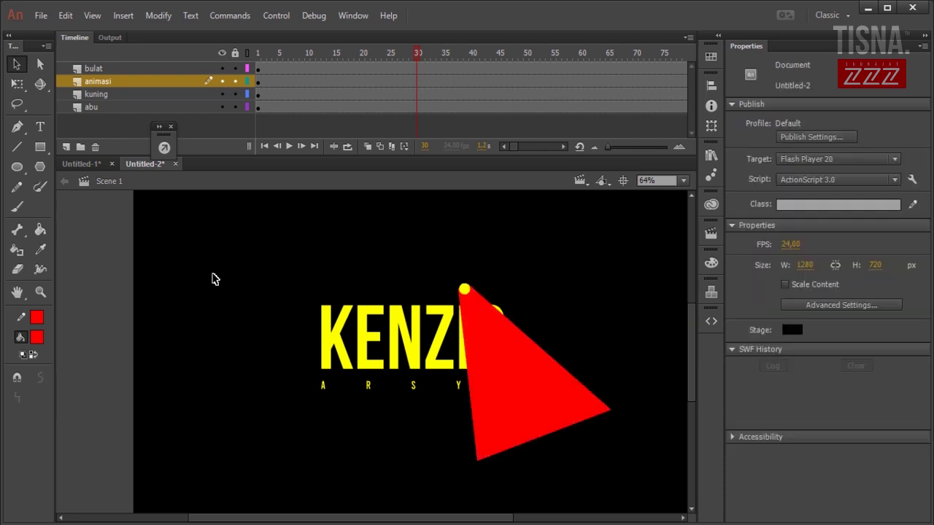
Set the document's frame rate to 30 fps
{"action": "left_click", "coordinate": [793, 248]}
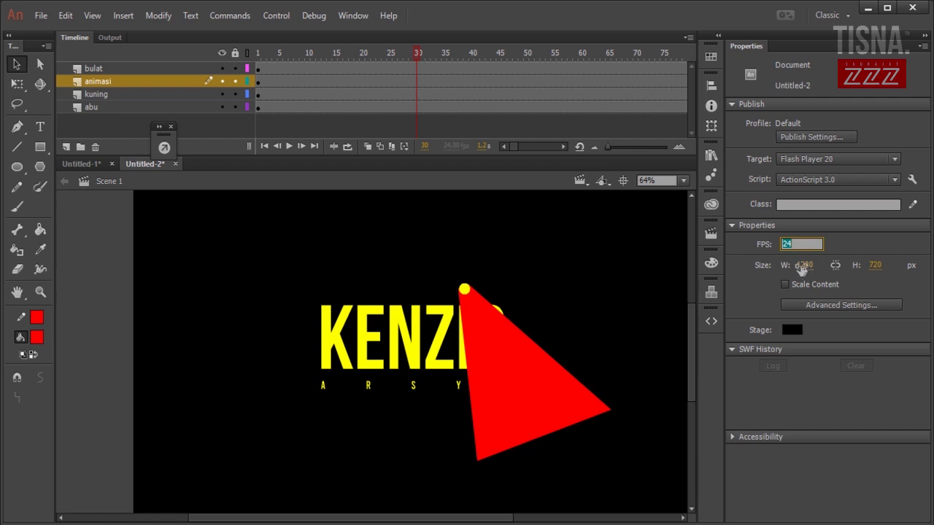
{"action": "type", "text": "30"}
{"action": "left_click", "coordinate": [671, 263]}
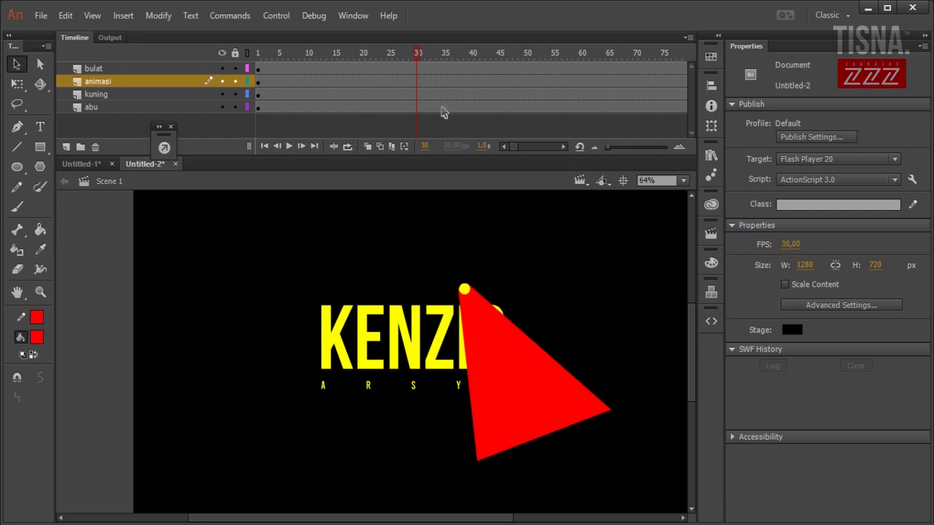
Insert a keyframe at frame 30 of the animasi layer and create a classic tween between frames 1 and 30
{"action": "left_click", "coordinate": [416, 81]}
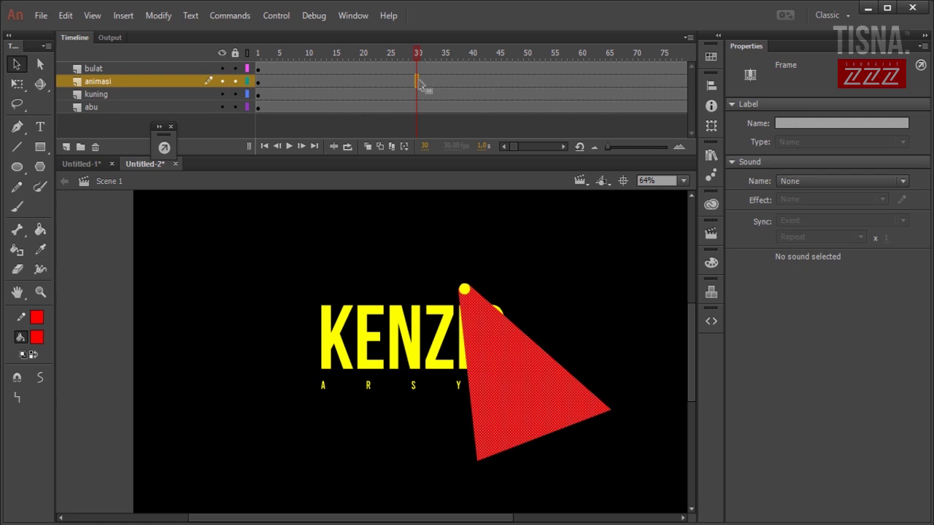
{"action": "right_click", "coordinate": [420, 84]}
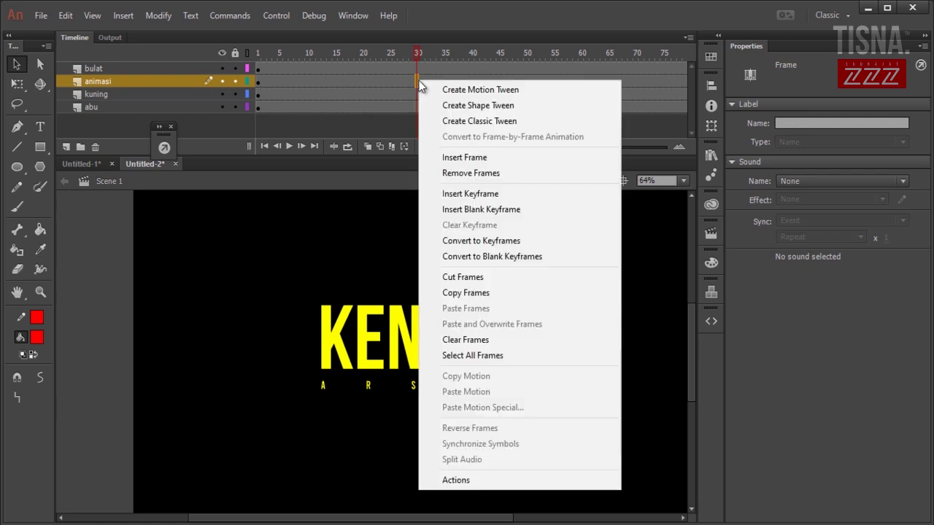
{"action": "left_click", "coordinate": [508, 194]}
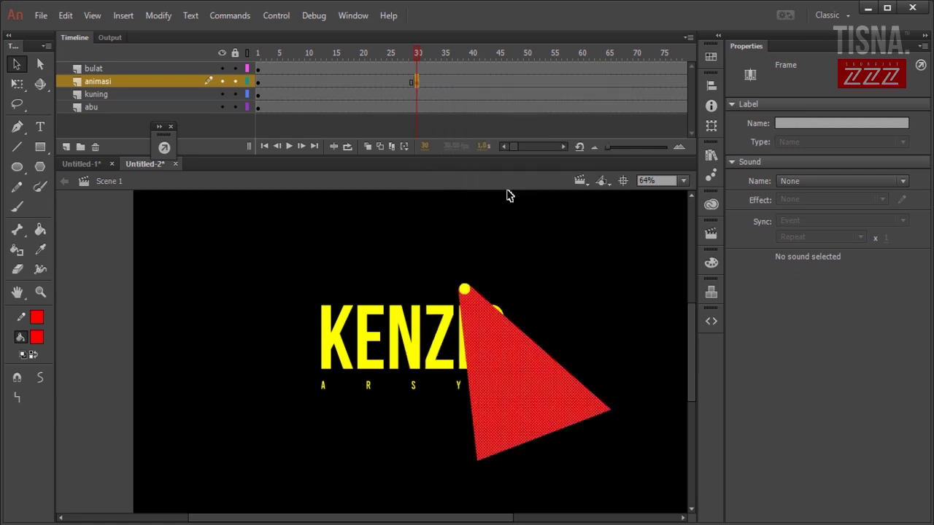
{"action": "right_click", "coordinate": [341, 81]}
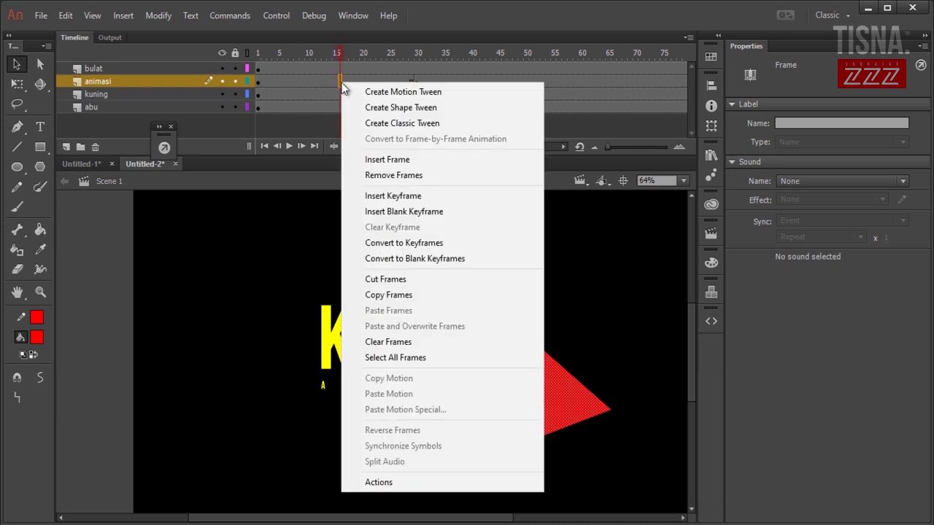
{"action": "left_click", "coordinate": [409, 123]}
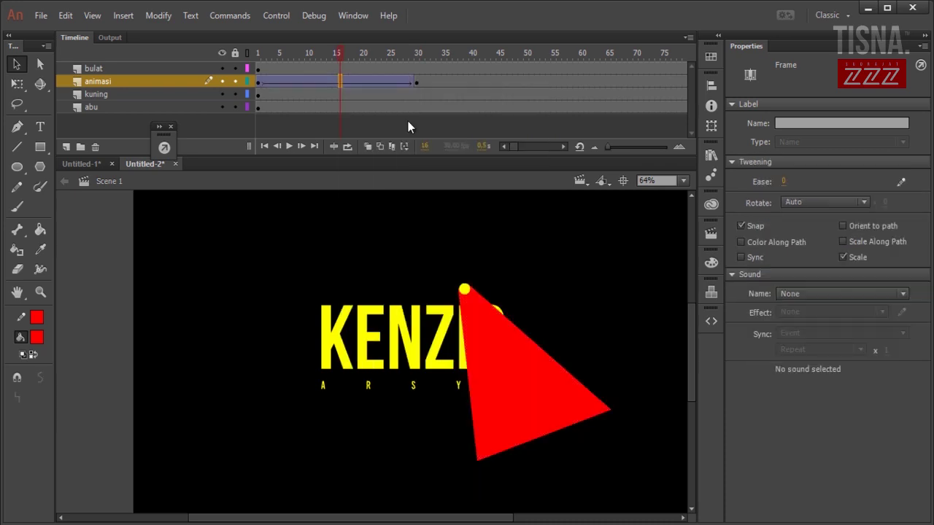
Move the transformation point of the red triangle in frame 1 to its apex at the logo's dot using Free Transform
{"action": "left_click", "coordinate": [413, 83]}
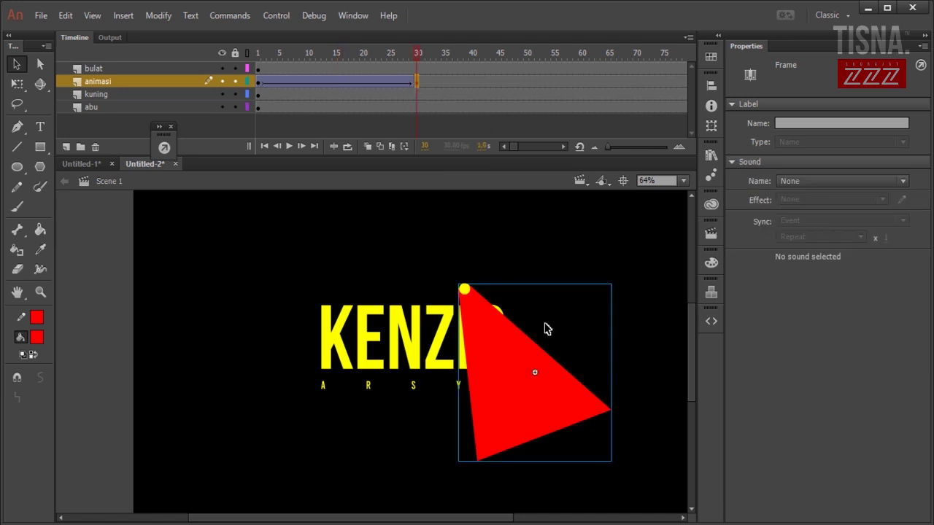
{"action": "left_click", "coordinate": [261, 83]}
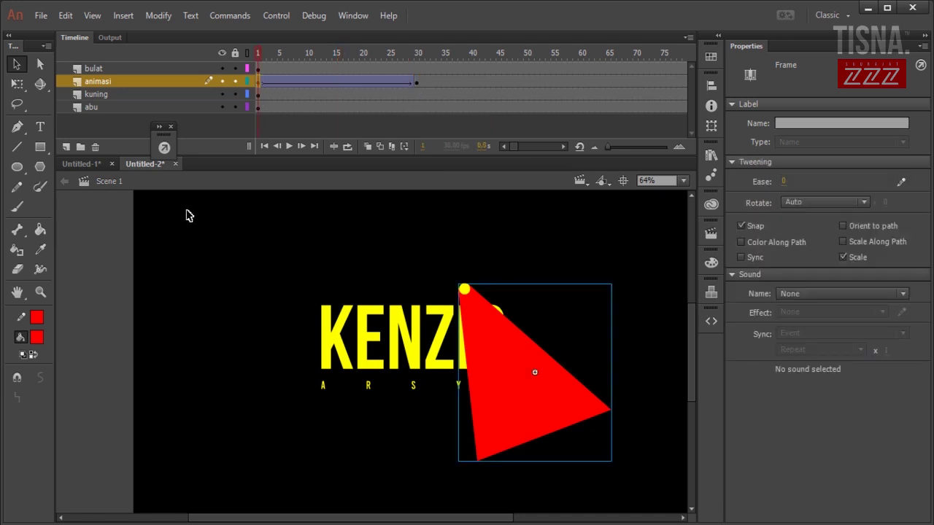
{"action": "left_click", "coordinate": [18, 84]}
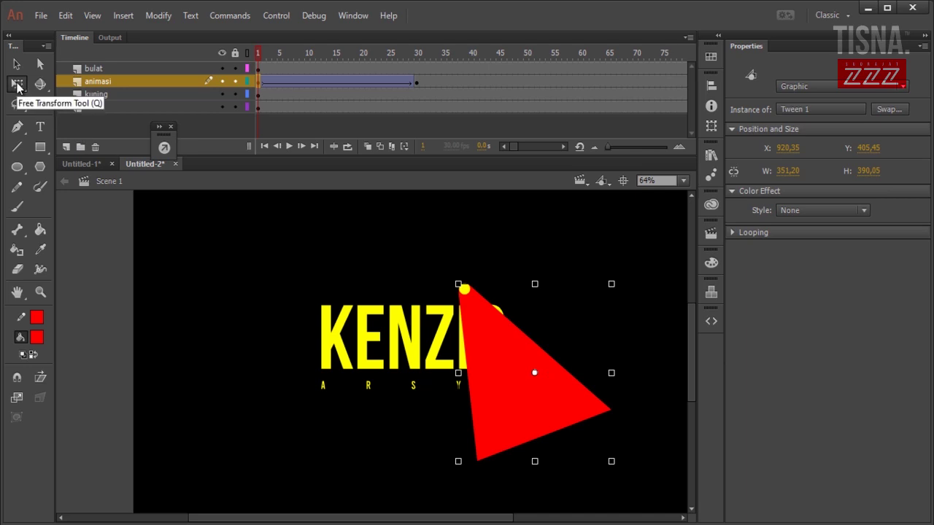
{"action": "left_click", "coordinate": [18, 84]}
{"action": "left_click", "coordinate": [538, 377]}
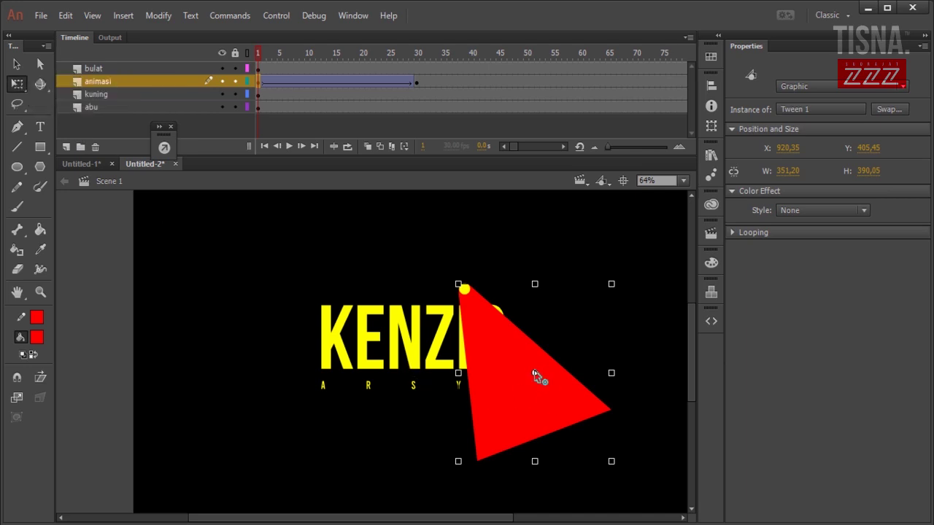
{"action": "mouse_move", "coordinate": [534, 372]}
{"action": "left_mouse_down"}
{"action": "mouse_move", "coordinate": [455, 308]}
{"action": "mouse_move", "coordinate": [460, 286]}
{"action": "left_mouse_up"}
Copy the triangle from frame 1 and paste it in place at frame 30, replacing the triangle already there
{"action": "right_click", "coordinate": [499, 339]}
{"action": "left_click", "coordinate": [540, 86]}
{"action": "left_click", "coordinate": [417, 82]}
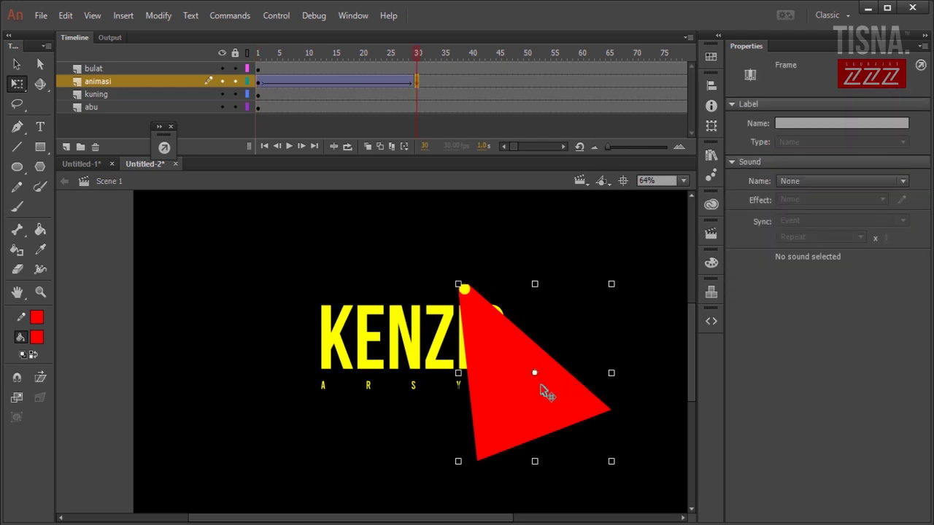
{"action": "key", "text": "Delete"}
{"action": "right_click", "coordinate": [577, 235]}
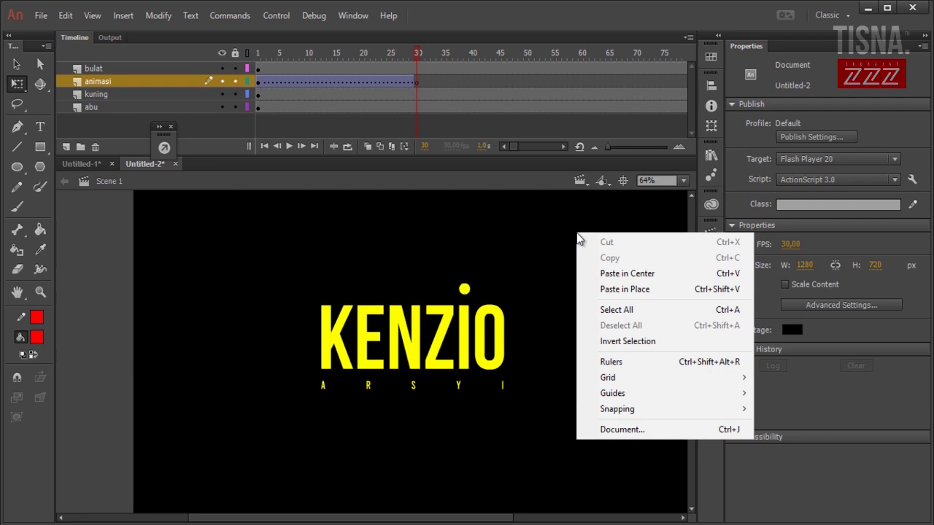
{"action": "left_click", "coordinate": [628, 294]}
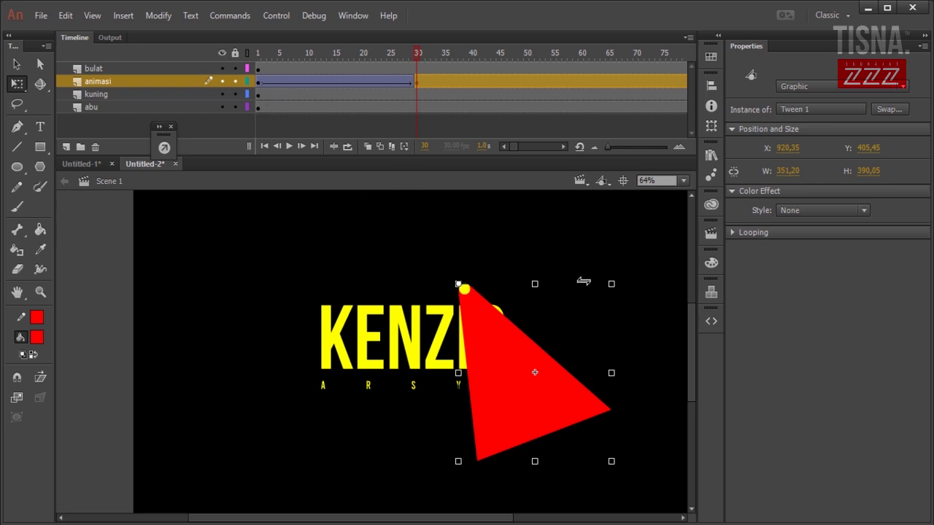
Rotate frame 30's triangle clockwise about its apex to point down-left over the text, and enlarge it to about 580 by 555 px
{"action": "left_click_drag", "start_coordinate": [618, 279], "coordinate": [499, 359]}
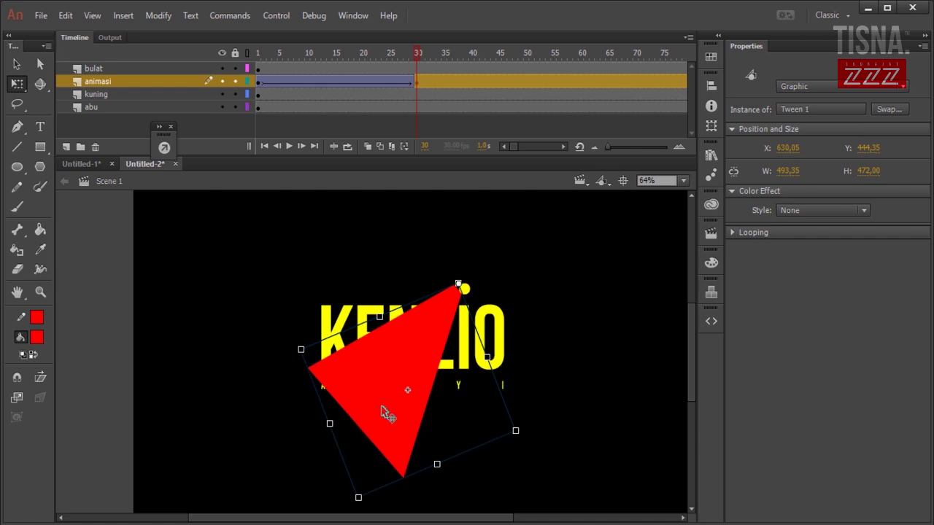
{"action": "scroll", "coordinate": [458, 354], "scroll_direction": "down", "scroll_amount": 2}
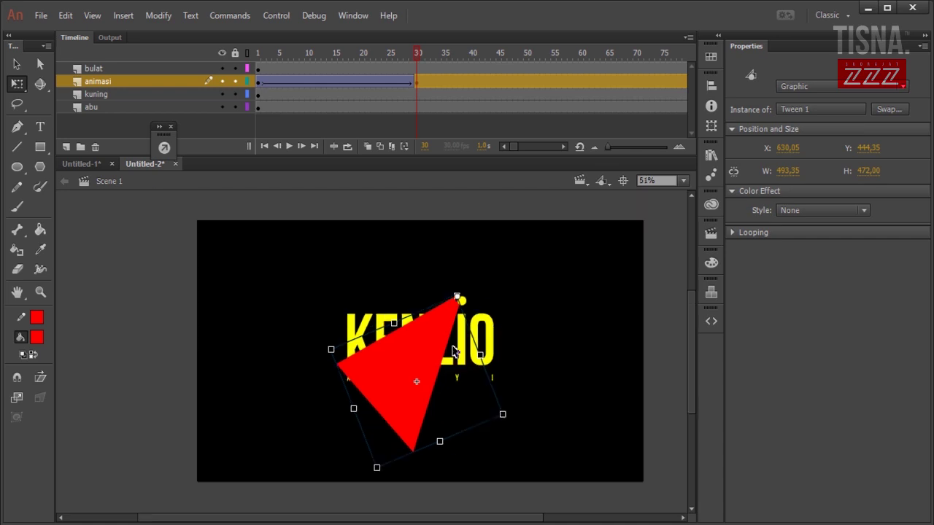
{"action": "left_click_drag", "start_coordinate": [389, 442], "coordinate": [377, 468]}
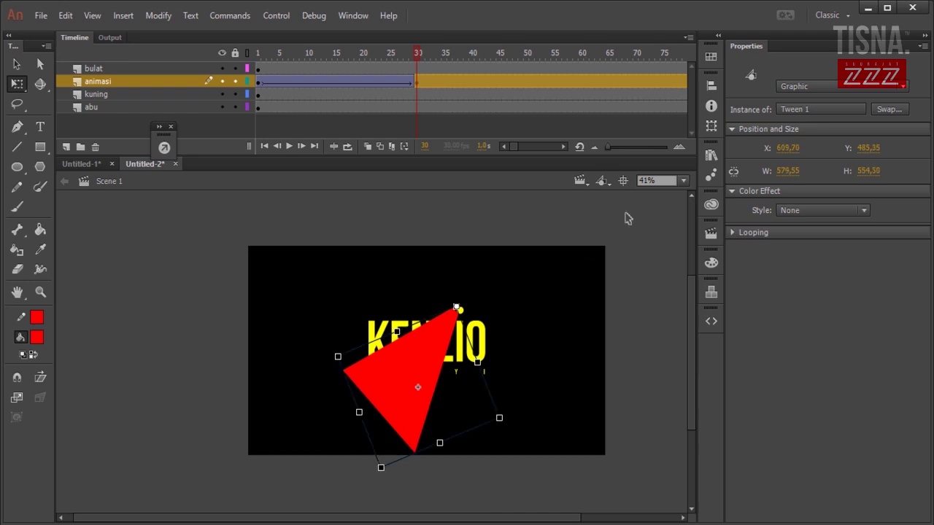
Insert keyframes at frames 46 and 61 of the animasi layer
{"action": "left_click", "coordinate": [566, 146]}
{"action": "left_click", "coordinate": [565, 146]}
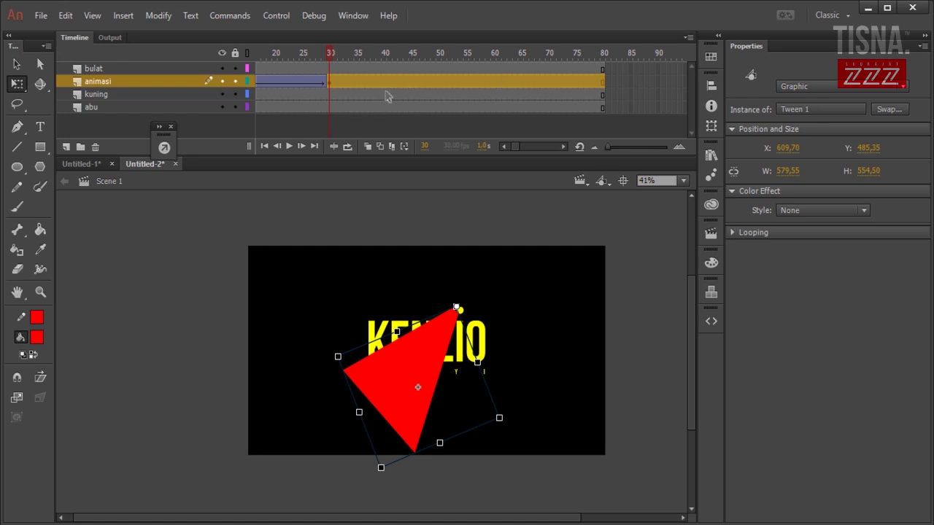
{"action": "left_click", "coordinate": [415, 82]}
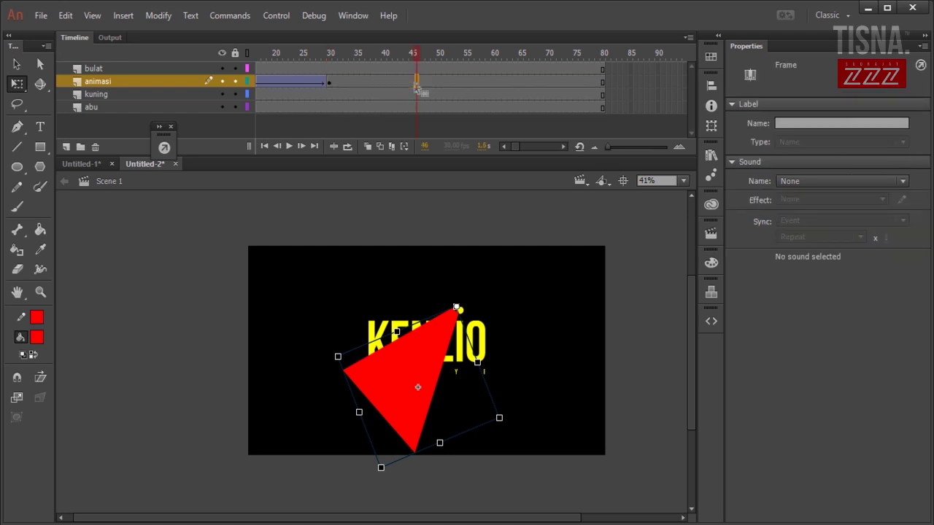
{"action": "right_click", "coordinate": [416, 84]}
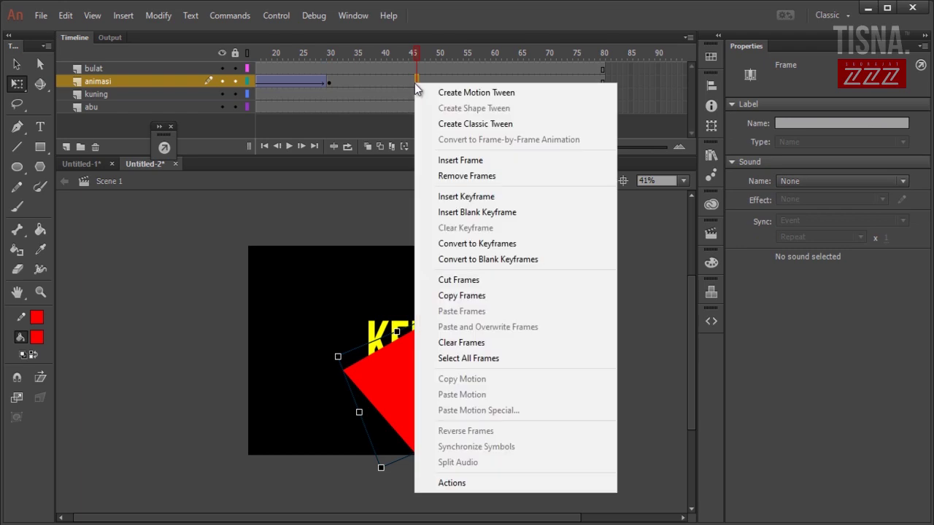
{"action": "left_click", "coordinate": [495, 199]}
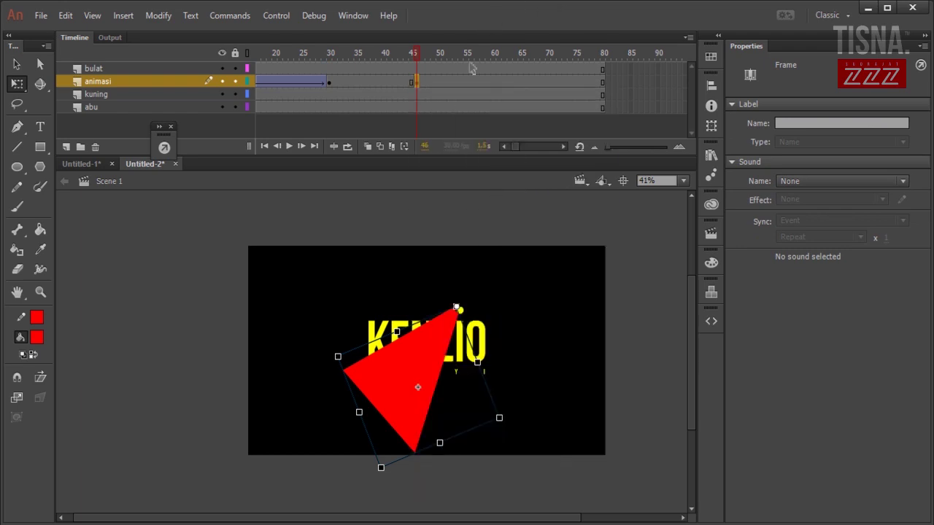
{"action": "left_click", "coordinate": [498, 84]}
{"action": "right_click", "coordinate": [497, 85]}
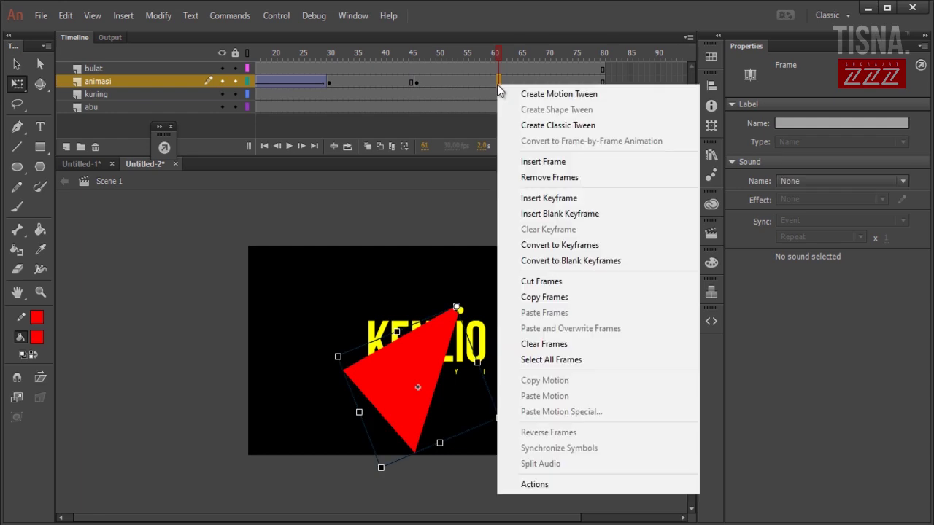
{"action": "left_click", "coordinate": [525, 198]}
Create a classic tween between frames 46 and 61, and rotate frame 61's triangle clockwise about its apex until its upper edge is horizontal
{"action": "right_click", "coordinate": [479, 85]}
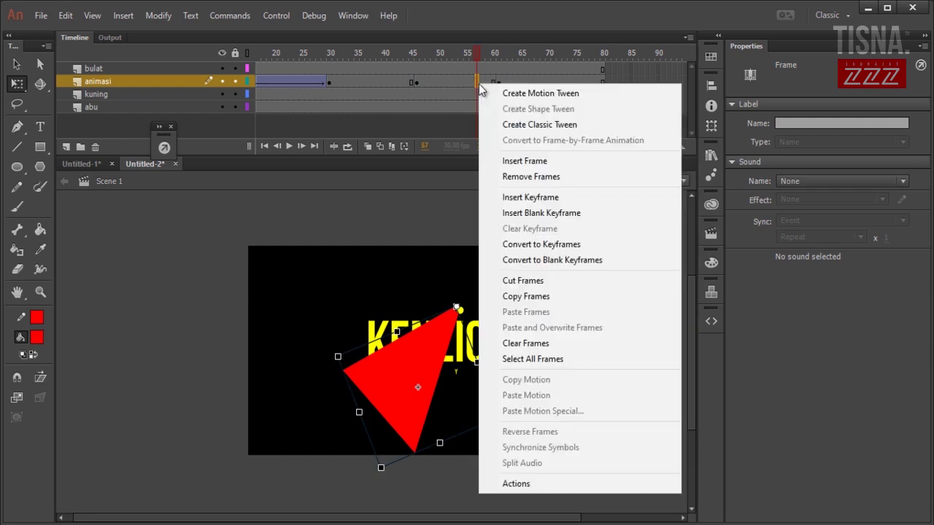
{"action": "left_click", "coordinate": [538, 124]}
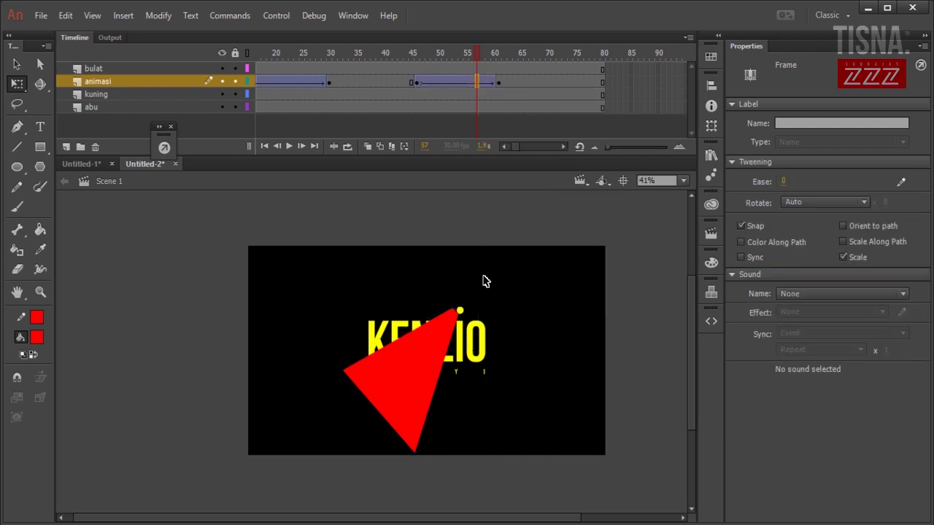
{"action": "left_click", "coordinate": [499, 82]}
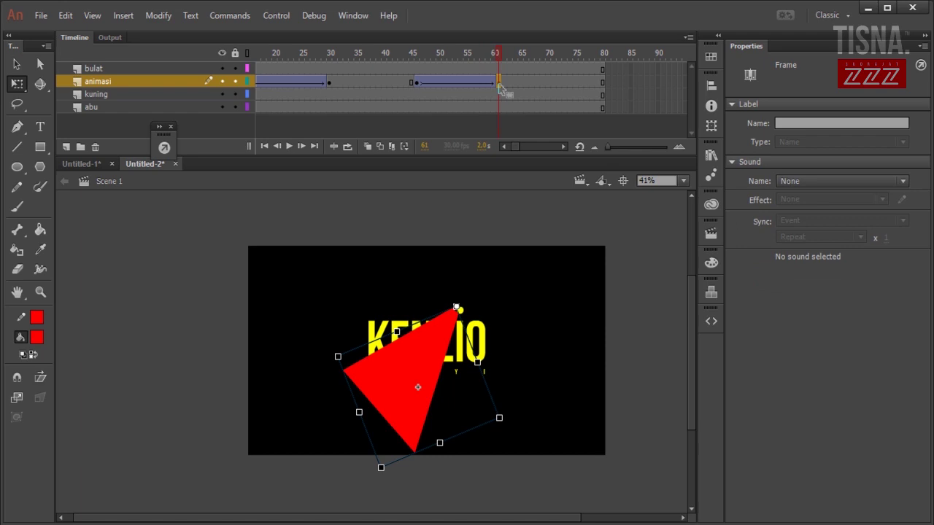
{"action": "left_click_drag", "start_coordinate": [515, 426], "coordinate": [455, 437]}
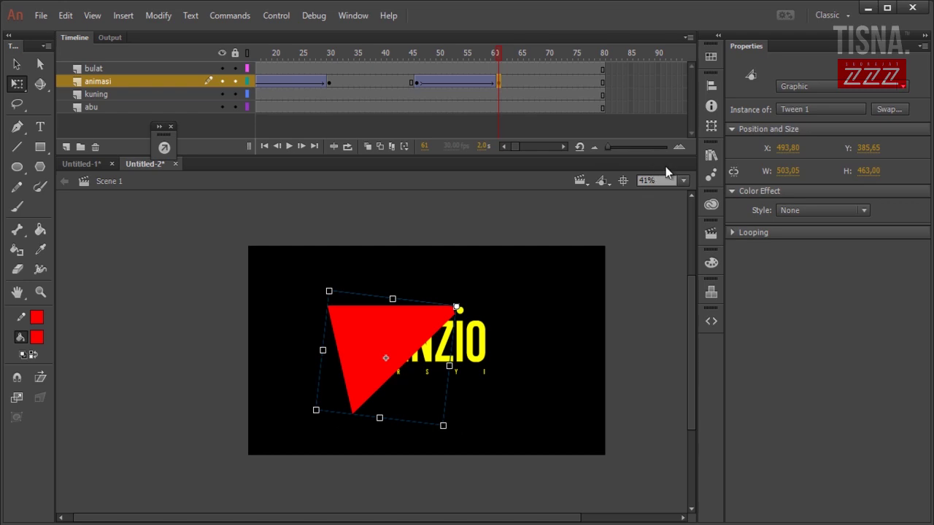
Insert a keyframe at frame 76 of the animasi layer
{"action": "left_click", "coordinate": [566, 146]}
{"action": "left_click", "coordinate": [566, 146]}
{"action": "left_click", "coordinate": [566, 146]}
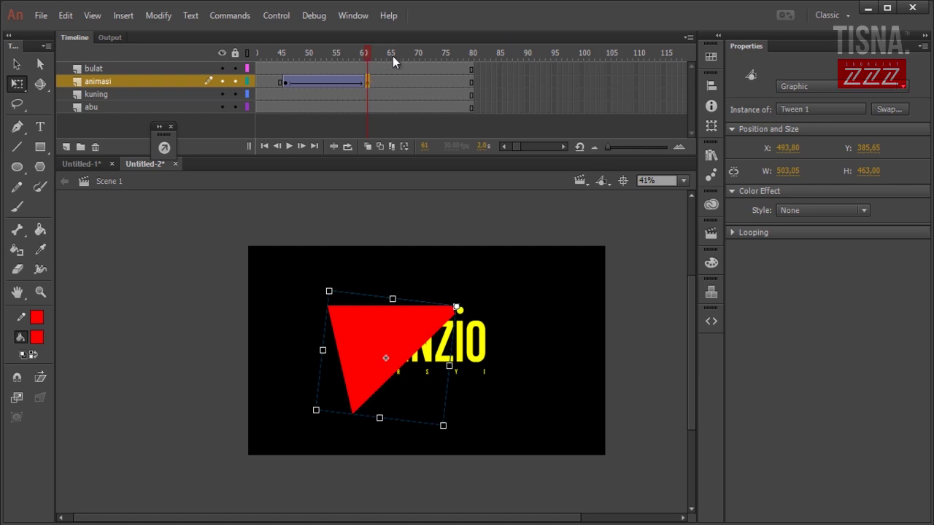
{"action": "left_click", "coordinate": [448, 81]}
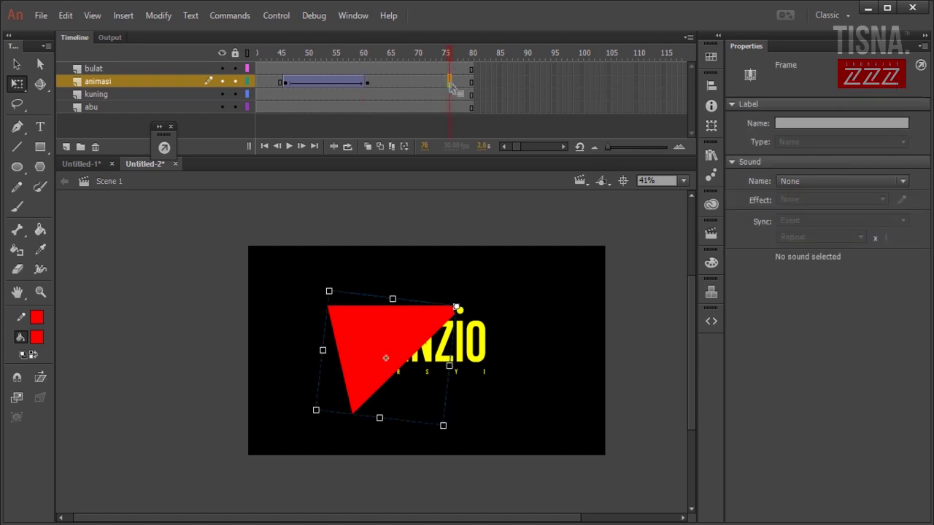
{"action": "right_click", "coordinate": [449, 82]}
{"action": "left_click", "coordinate": [519, 198]}
Insert a keyframe at frame 105 of the animasi layer and create a classic tween between frames 76 and 105
{"action": "left_click_drag", "start_coordinate": [612, 89], "coordinate": [611, 86]}
{"action": "right_click", "coordinate": [610, 86]}
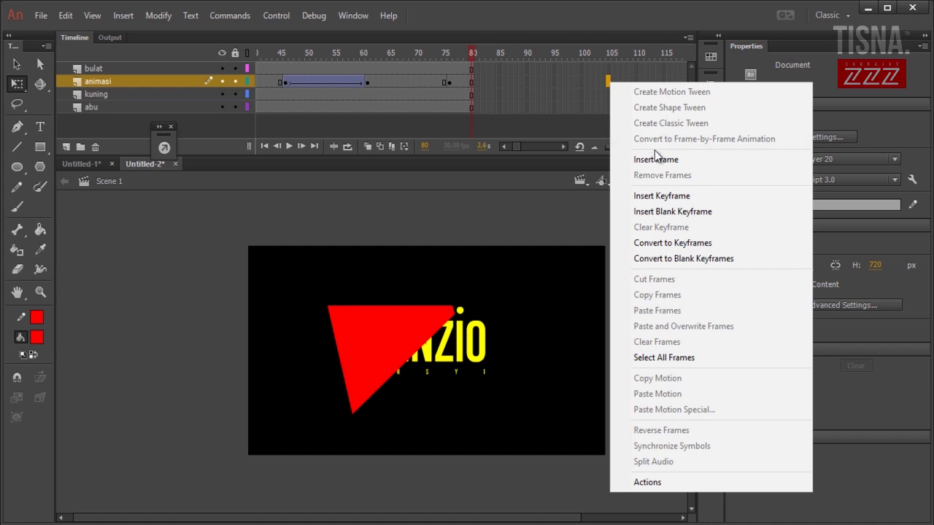
{"action": "left_click", "coordinate": [663, 194]}
{"action": "right_click", "coordinate": [530, 82]}
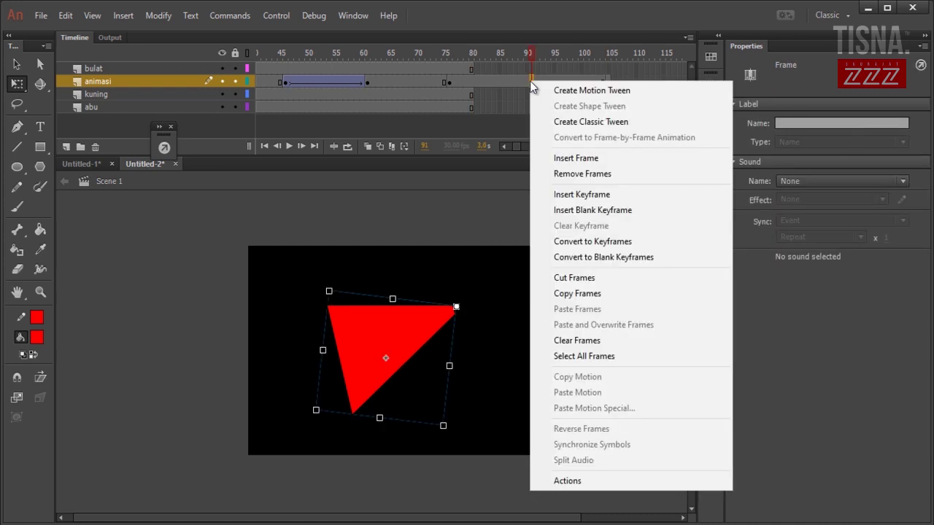
{"action": "left_click", "coordinate": [574, 119]}
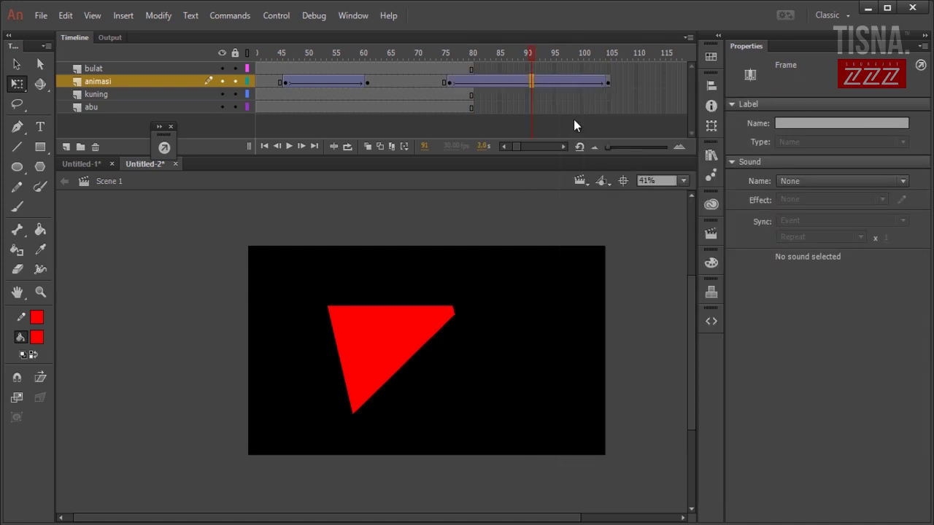
Extend the kuning and abu layers by inserting frames up to frame 105
{"action": "left_click", "coordinate": [607, 82]}
{"action": "right_click", "coordinate": [608, 106]}
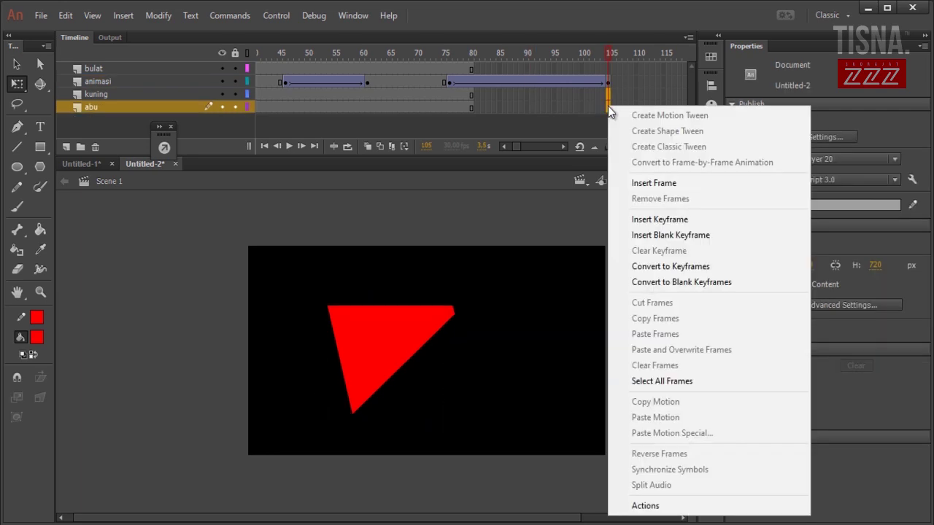
{"action": "left_click", "coordinate": [655, 184]}
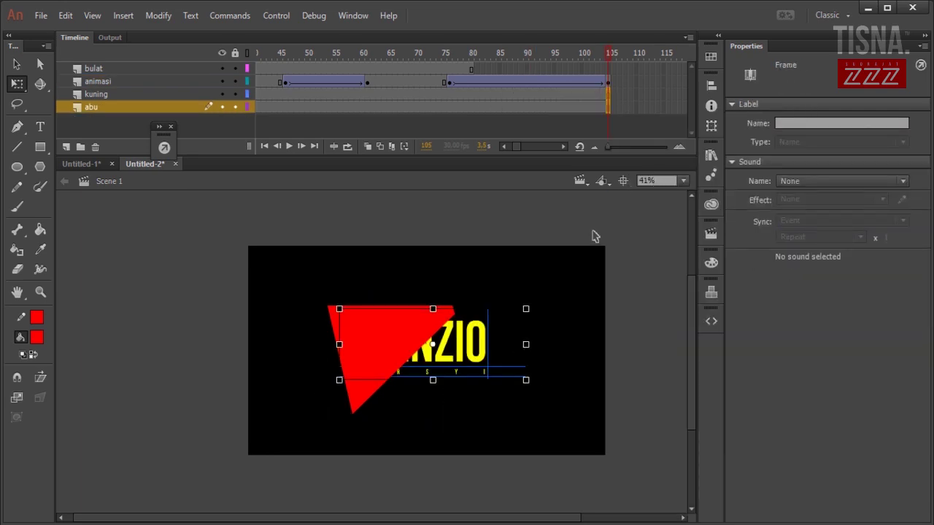
Rotate frame 105's triangle about its apex so it points down-right of the logo, centred at about X 971, Y 420
{"action": "left_click", "coordinate": [608, 82]}
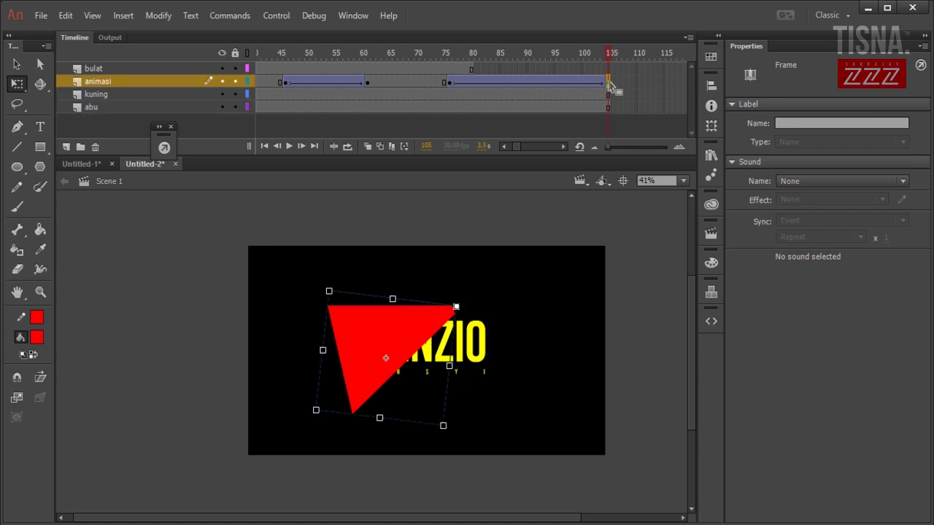
{"action": "left_click_drag", "start_coordinate": [454, 431], "coordinate": [576, 299]}
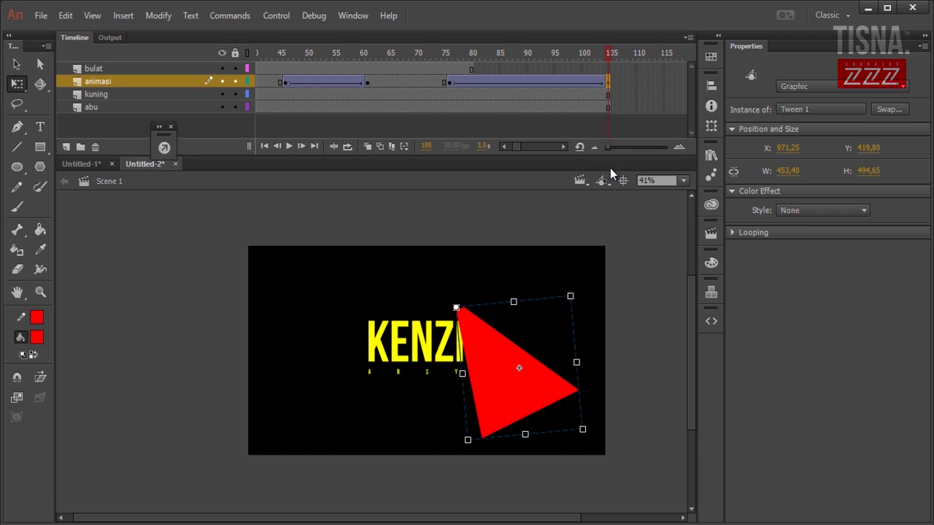
Insert a blank keyframe at frame 120 of the animasi layer
{"action": "left_click", "coordinate": [564, 147]}
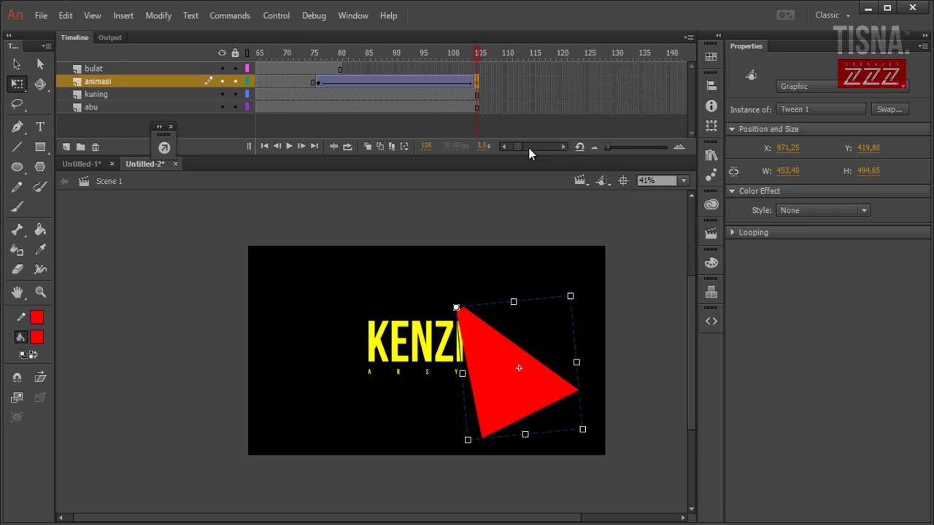
{"action": "left_click", "coordinate": [560, 81]}
{"action": "right_click", "coordinate": [559, 81]}
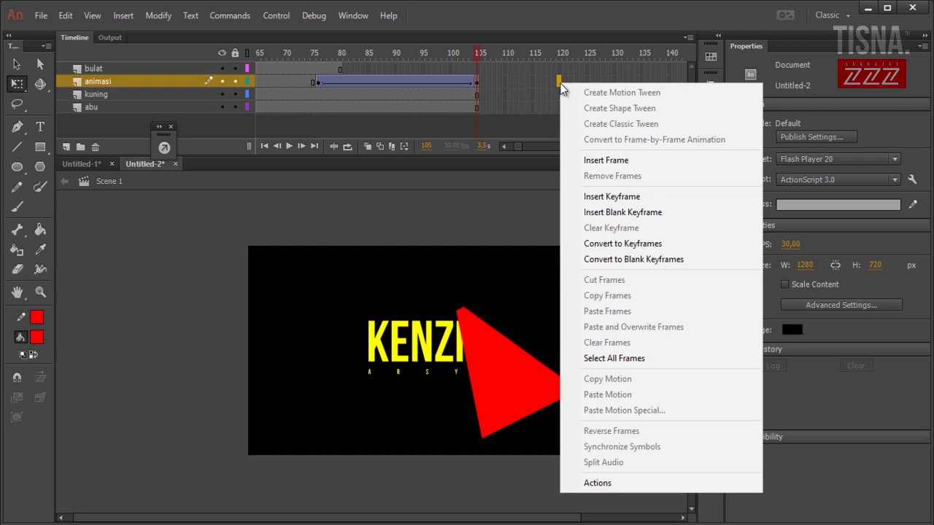
{"action": "left_click", "coordinate": [609, 213]}
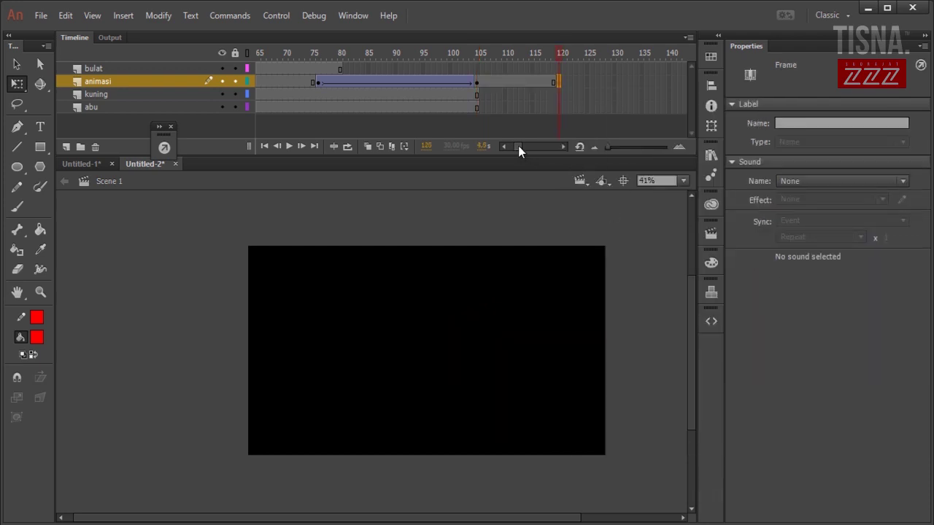
Copy the triangle from frame 1 of the animasi layer and paste it in place at frame 120
{"action": "left_click_drag", "start_coordinate": [518, 145], "coordinate": [461, 147]}
{"action": "left_click", "coordinate": [258, 82]}
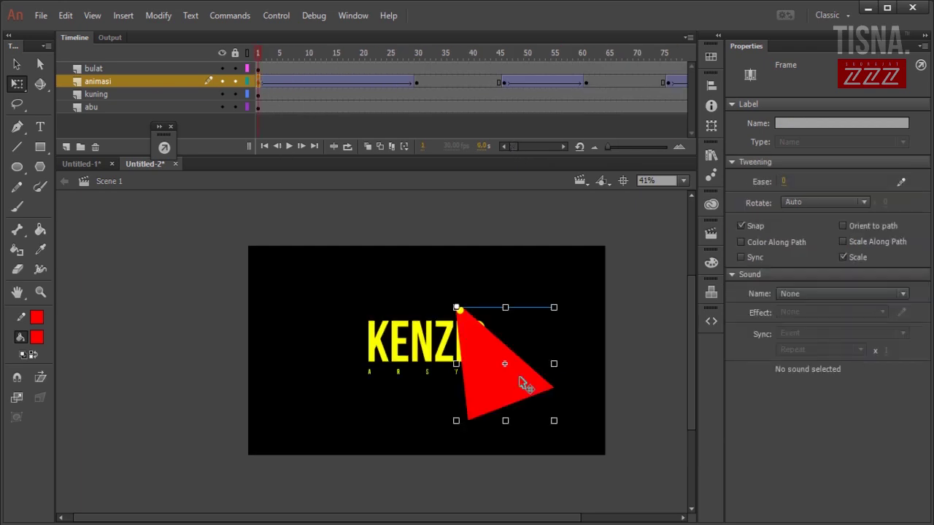
{"action": "right_click", "coordinate": [509, 384]}
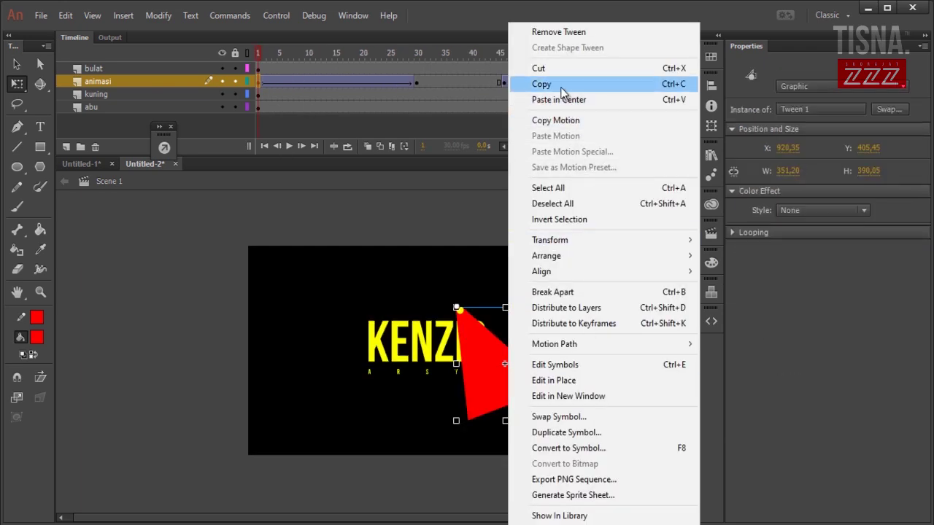
{"action": "left_click", "coordinate": [562, 85]}
{"action": "left_click", "coordinate": [517, 146]}
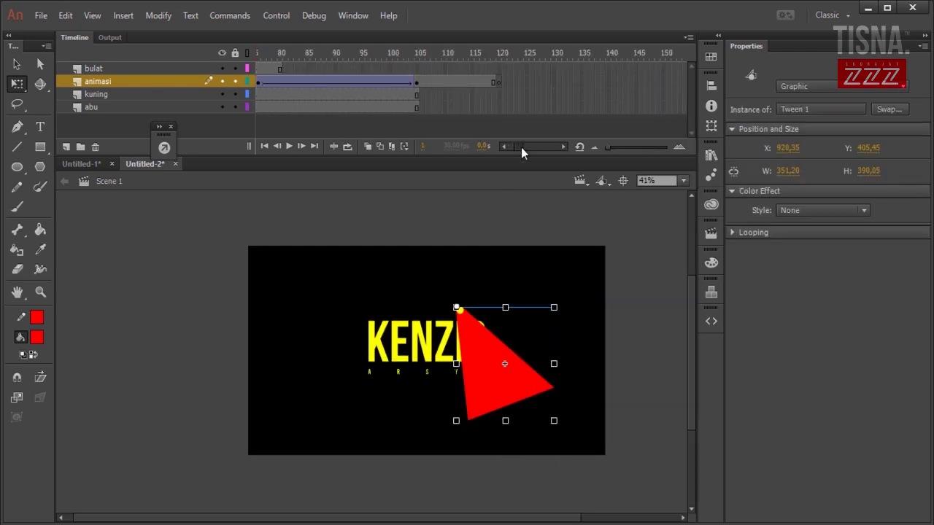
{"action": "left_click", "coordinate": [499, 82]}
{"action": "right_click", "coordinate": [613, 221]}
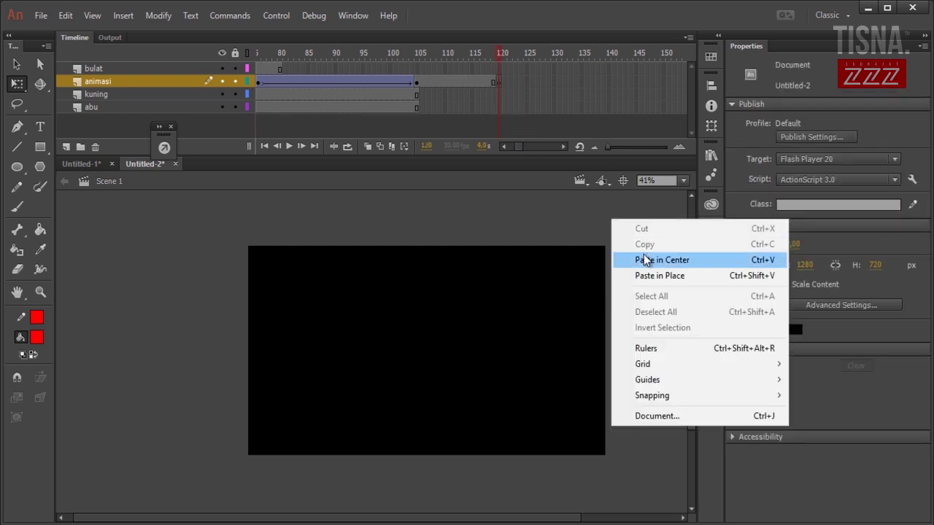
{"action": "left_click", "coordinate": [651, 276]}
Extend the kuning, abu and bulat layers by inserting frames up to frame 120
{"action": "left_click_drag", "start_coordinate": [499, 82], "coordinate": [496, 107]}
{"action": "right_click", "coordinate": [498, 107]}
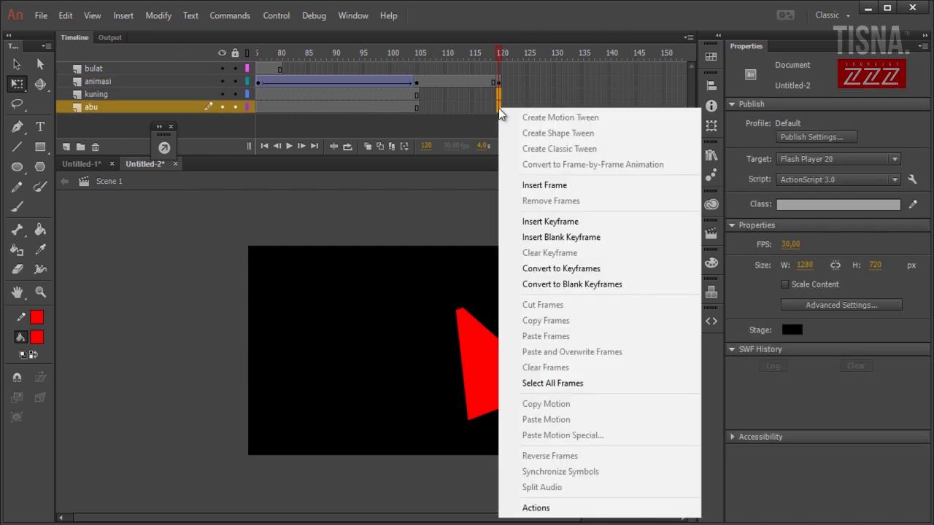
{"action": "left_click", "coordinate": [550, 188]}
{"action": "right_click", "coordinate": [499, 70]}
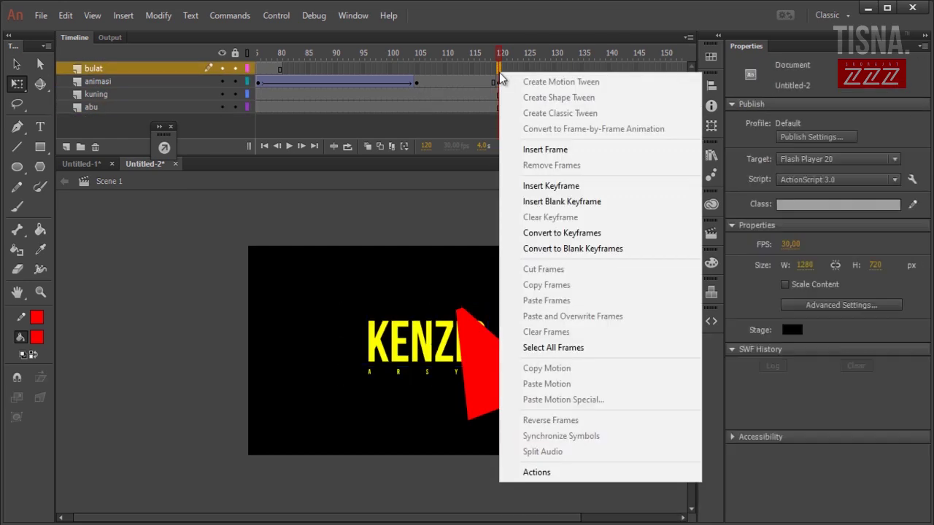
{"action": "left_click", "coordinate": [548, 149]}
{"action": "left_click", "coordinate": [611, 255]}
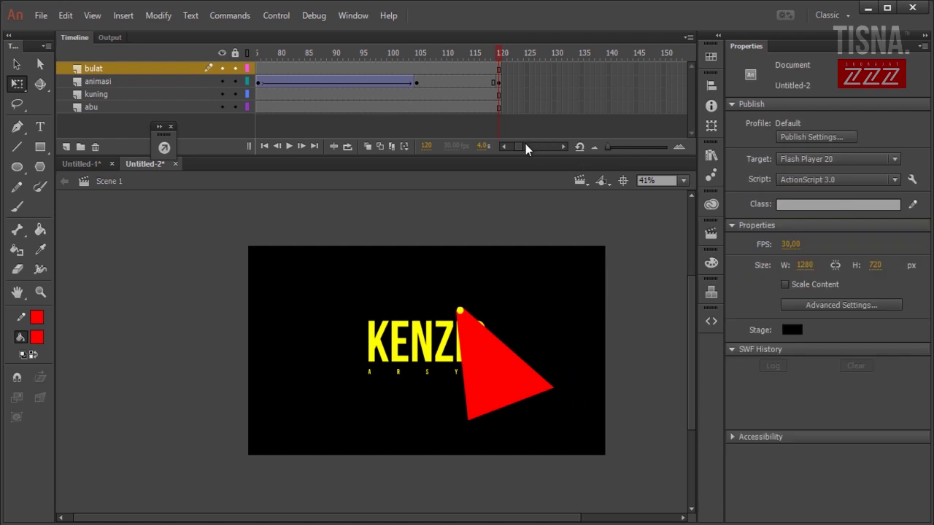
Create a classic tween between frames 105 and 120 of the animasi layer and play back the animation
{"action": "key", "text": "Return"}
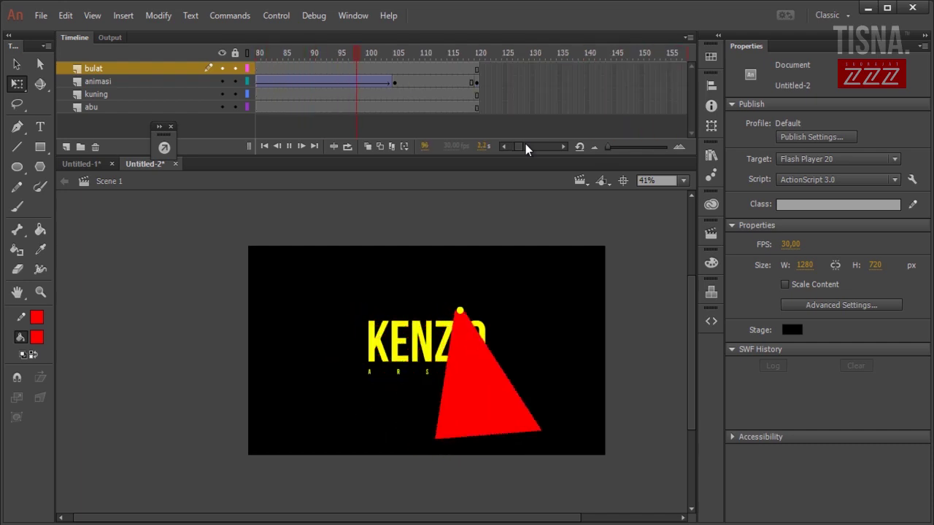
{"action": "left_click", "coordinate": [428, 82]}
{"action": "right_click", "coordinate": [428, 82]}
{"action": "left_click", "coordinate": [474, 121]}
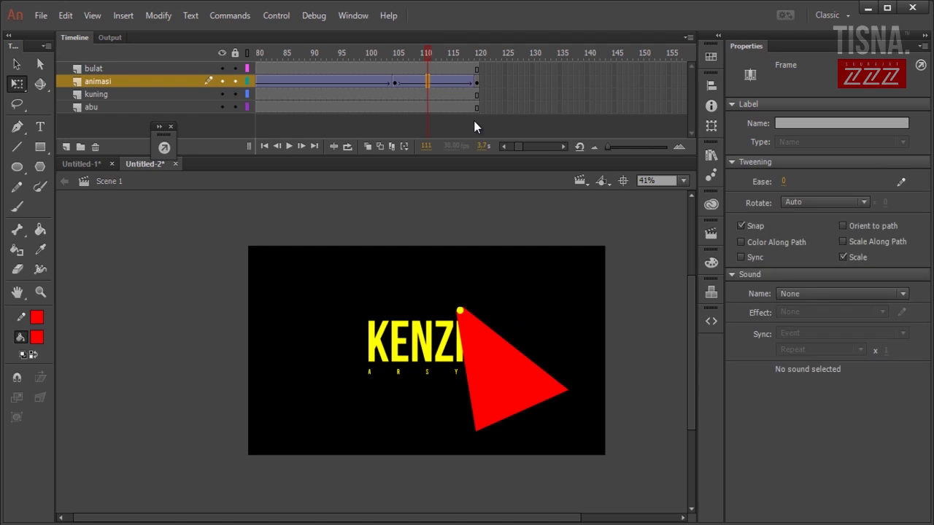
{"action": "left_click", "coordinate": [479, 93]}
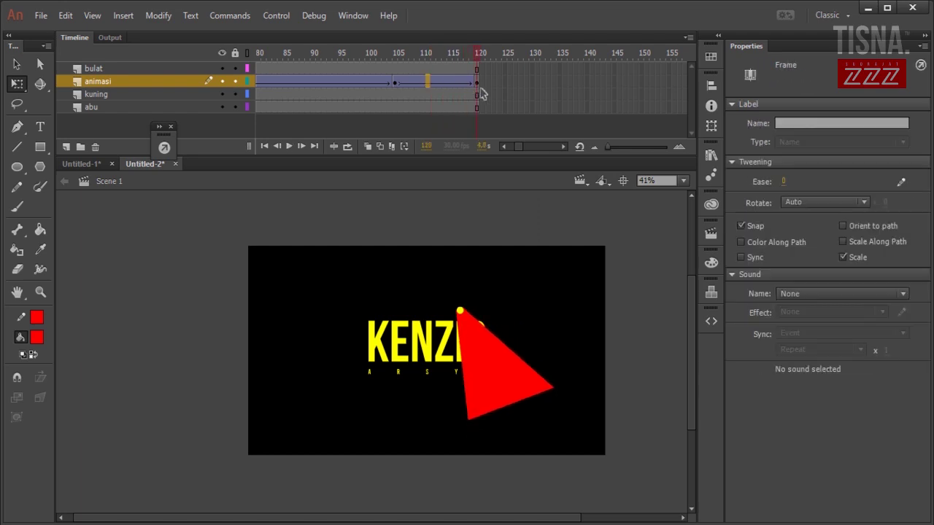
{"action": "key", "text": "Return"}
Set the ease of the animasi layer's tween between frames 46 and 61 to 100 out
{"action": "left_click_drag", "start_coordinate": [506, 147], "coordinate": [506, 148]}
{"action": "left_click", "coordinate": [527, 83]}
{"action": "left_click_drag", "start_coordinate": [526, 85], "coordinate": [308, 86]}
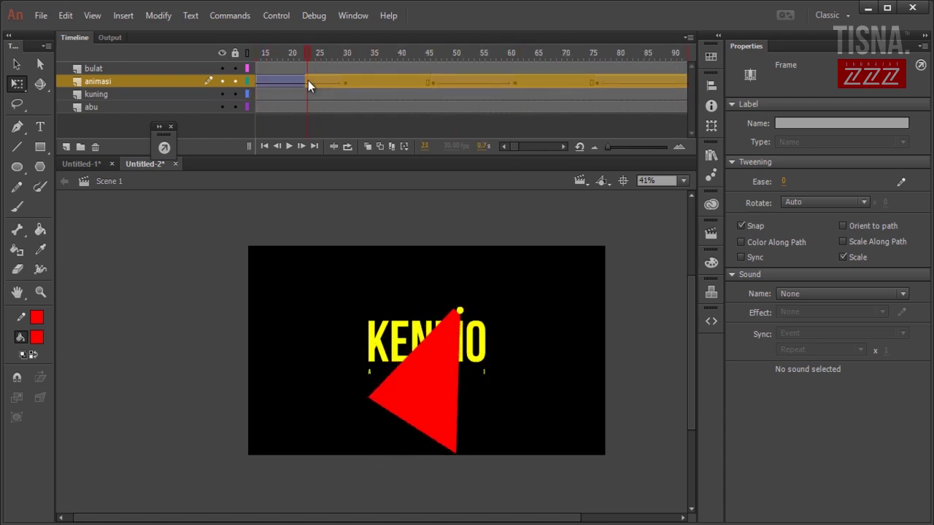
{"action": "left_click", "coordinate": [534, 147]}
{"action": "left_click", "coordinate": [462, 108]}
{"action": "left_click", "coordinate": [483, 82]}
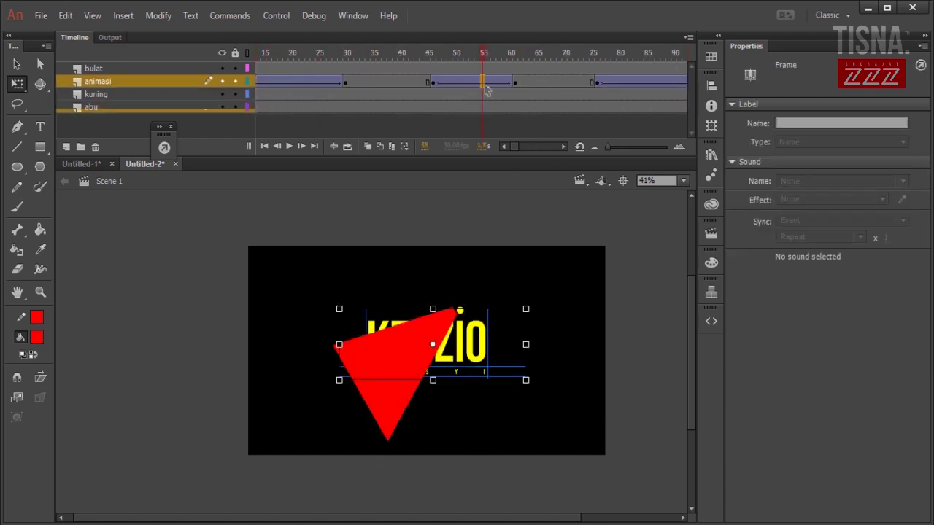
{"action": "left_click_drag", "start_coordinate": [891, 185], "coordinate": [892, 185]}
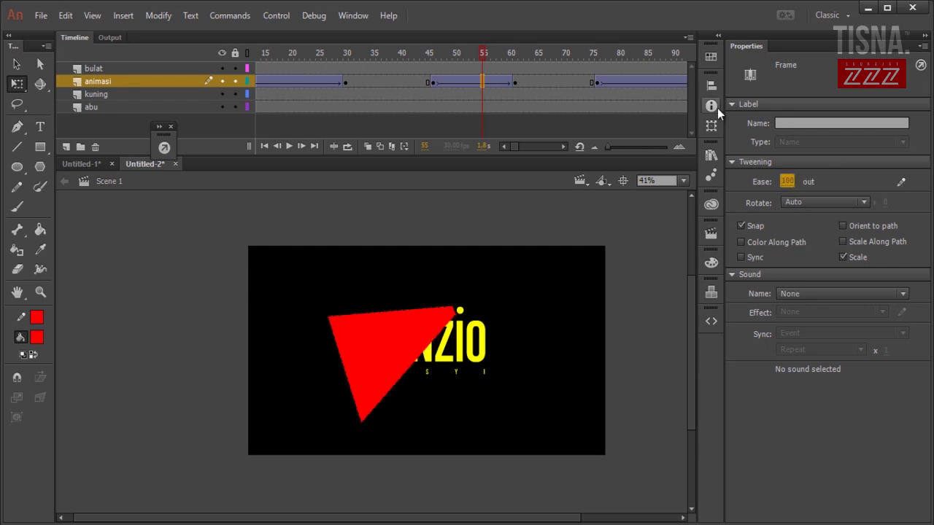
Set the ease of the animasi tweens on either side of the frame 105 keyframe to 100 out
{"action": "left_click", "coordinate": [564, 147]}
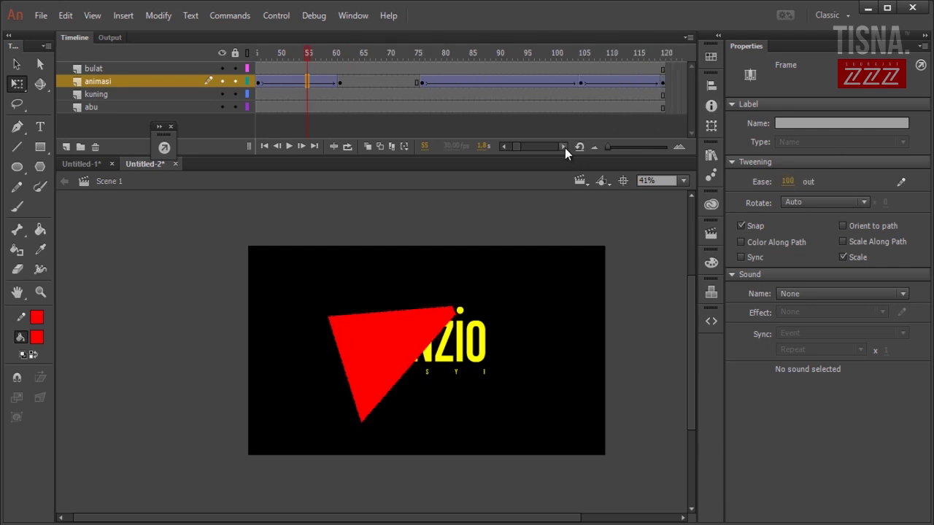
{"action": "left_click_drag", "start_coordinate": [530, 86], "coordinate": [476, 82]}
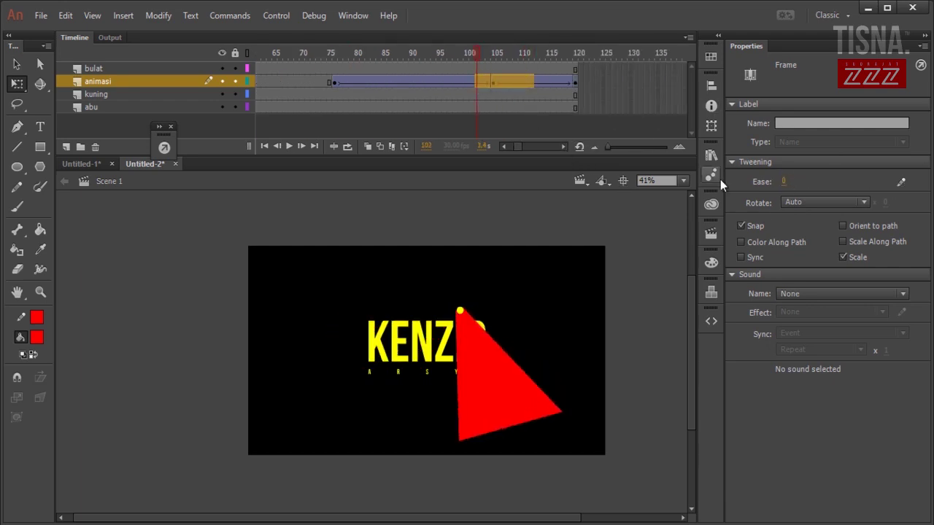
{"action": "left_click_drag", "start_coordinate": [778, 182], "coordinate": [828, 182]}
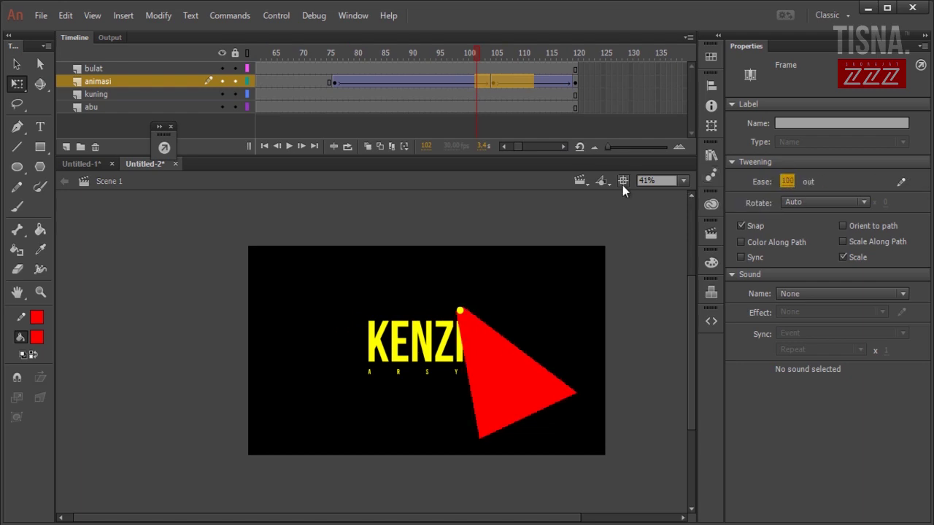
Set the ease of the animasi tween between frames 1 and 30 to 100 out and play back the timeline
{"action": "left_click", "coordinate": [505, 146]}
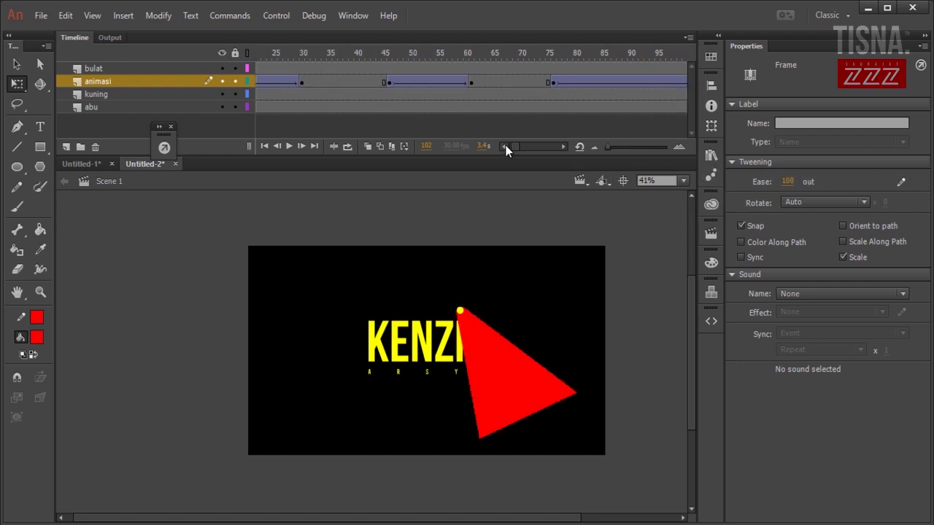
{"action": "left_click", "coordinate": [379, 79]}
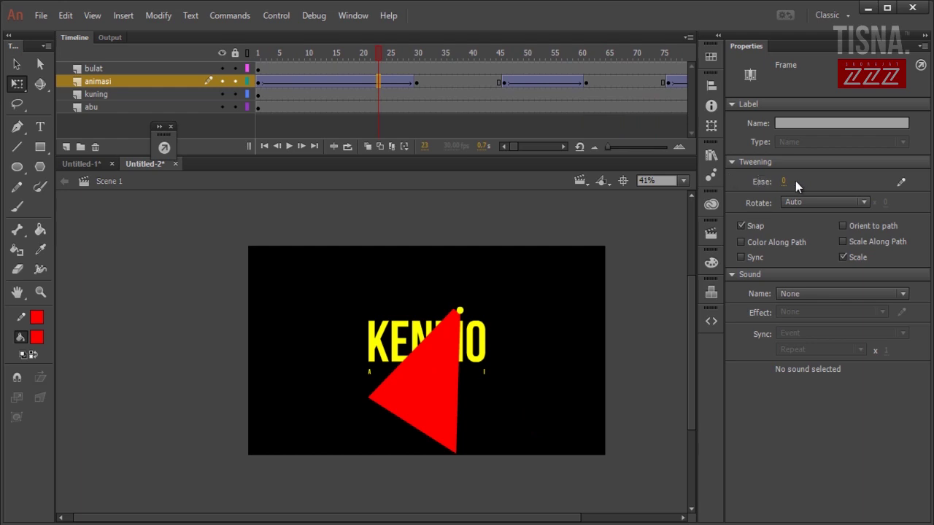
{"action": "left_click_drag", "start_coordinate": [783, 183], "coordinate": [898, 186]}
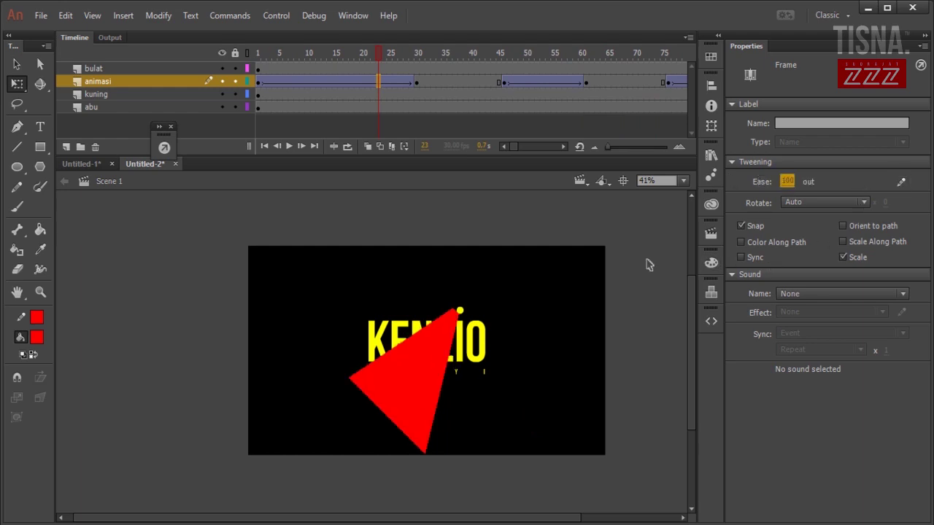
{"action": "key", "text": "Return"}
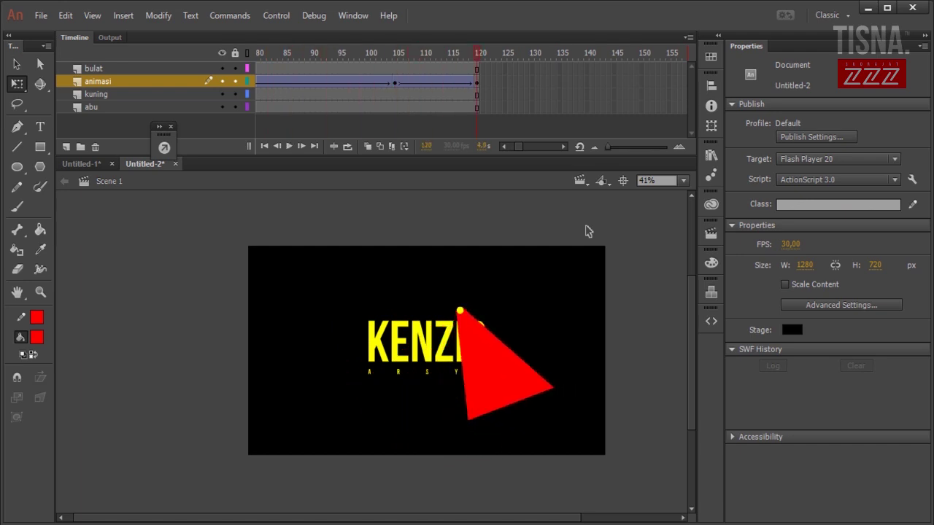
Turn the animasi layer into a mask for the kuning layer and preview the result as a test movie
{"action": "right_click", "coordinate": [134, 82]}
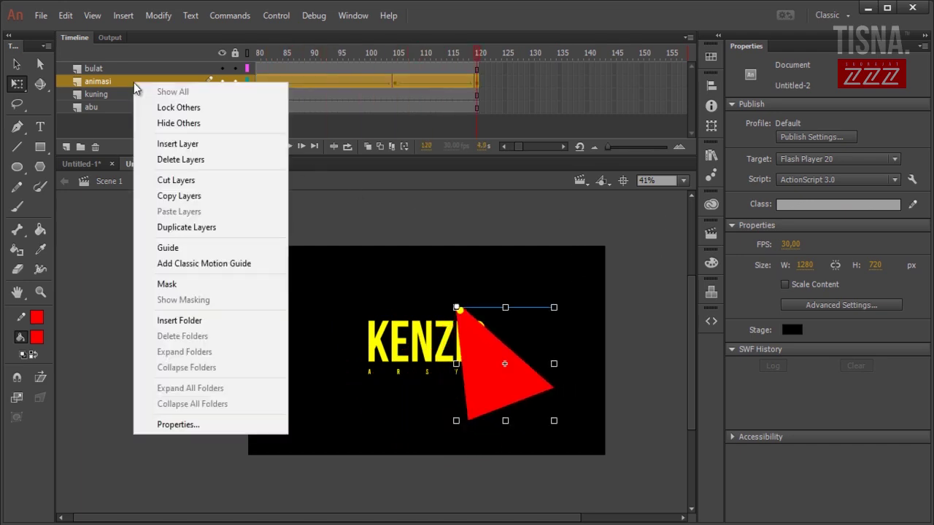
{"action": "left_click", "coordinate": [212, 286]}
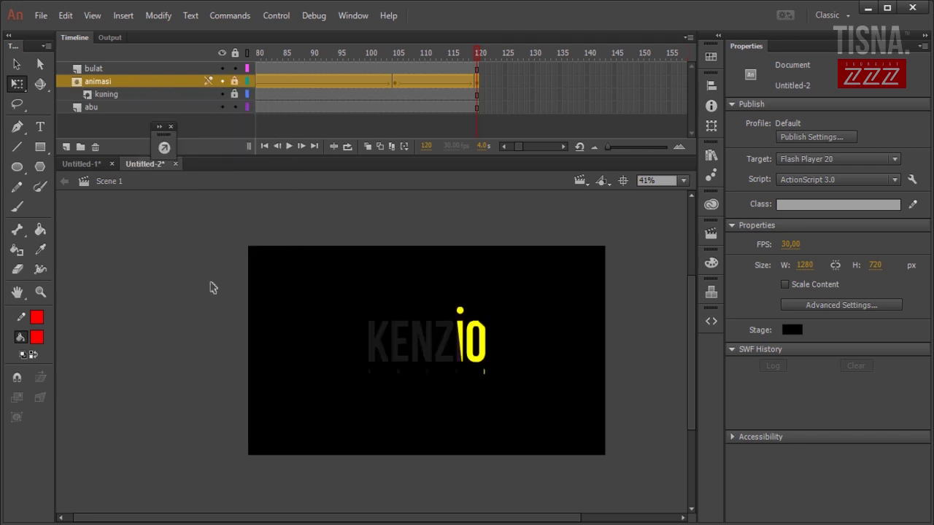
{"action": "key", "text": "Return"}
{"action": "key", "text": "Return"}
{"action": "key", "text": "ctrl+Return"}
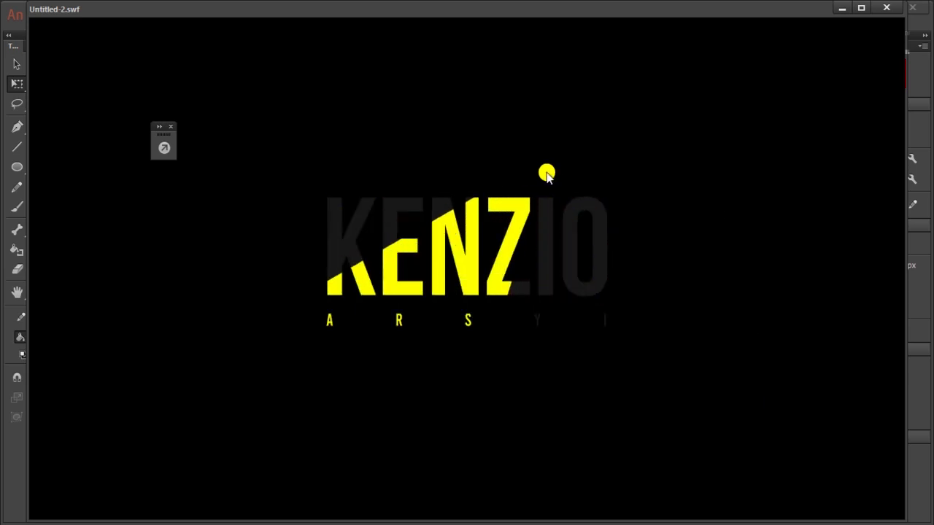
{"action": "left_click", "coordinate": [886, 7]}
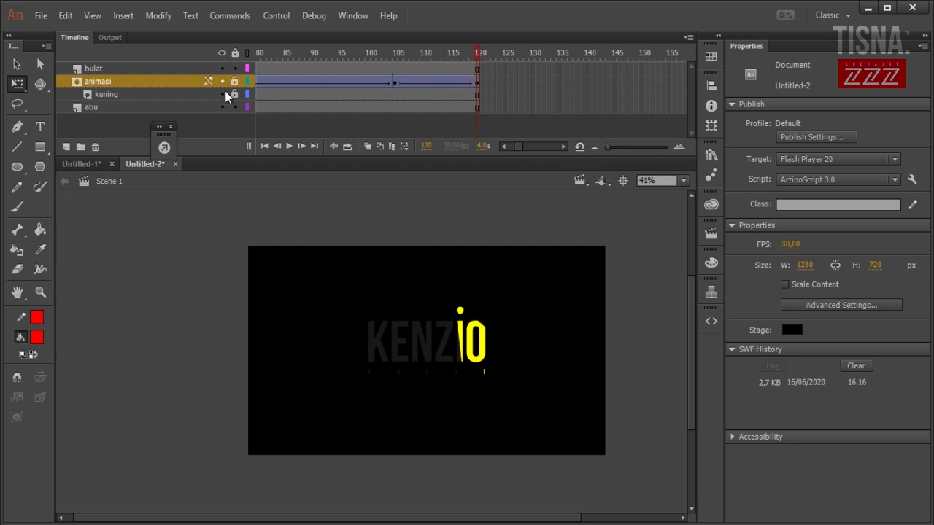
Unlock the animasi mask layer and select its triangle at frame 1
{"action": "left_click_drag", "start_coordinate": [519, 149], "coordinate": [505, 150]}
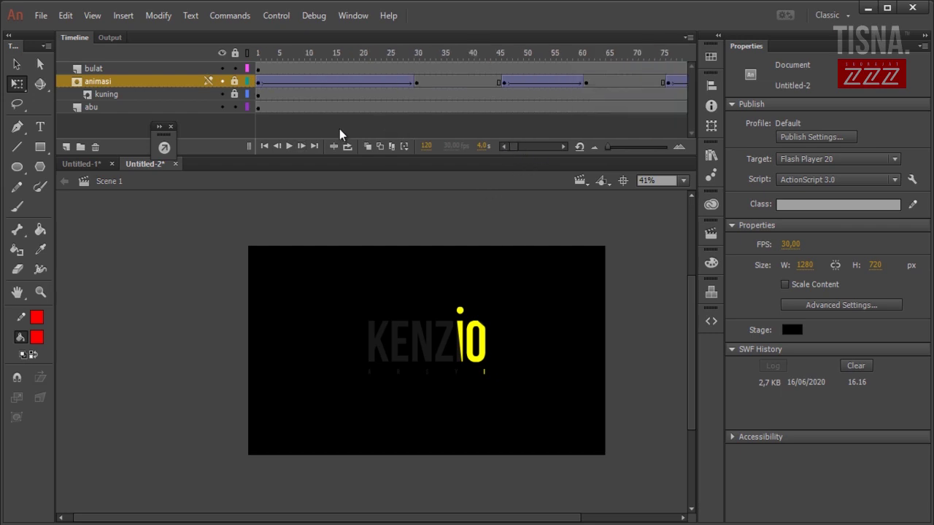
{"action": "left_click", "coordinate": [233, 81]}
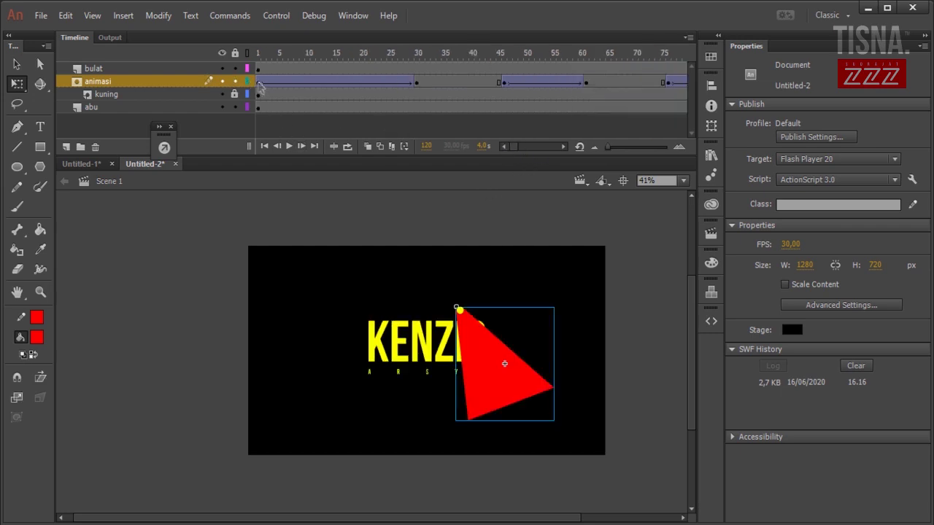
{"action": "left_click", "coordinate": [259, 84]}
{"action": "left_click", "coordinate": [525, 388]}
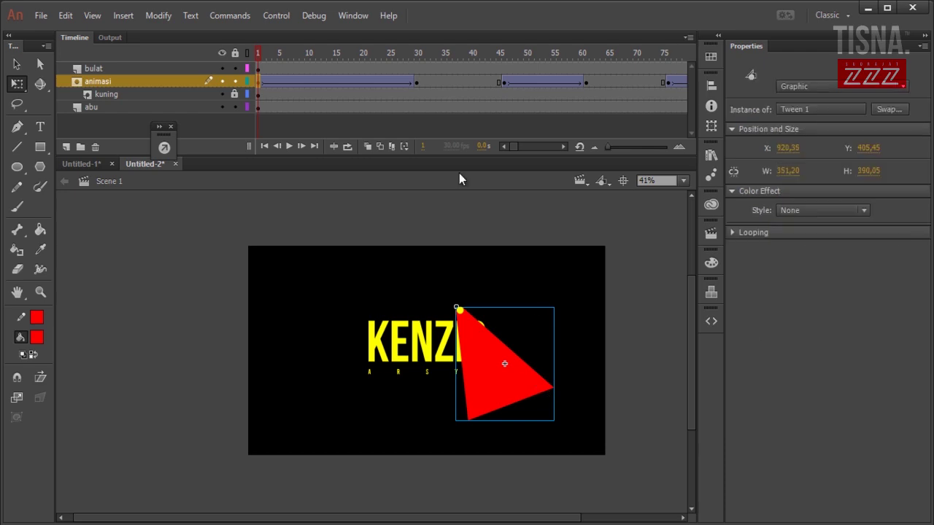
Change the triangle instance at frame 30 of the animasi layer from Graphic to Movie Clip behavior
{"action": "left_click", "coordinate": [416, 83]}
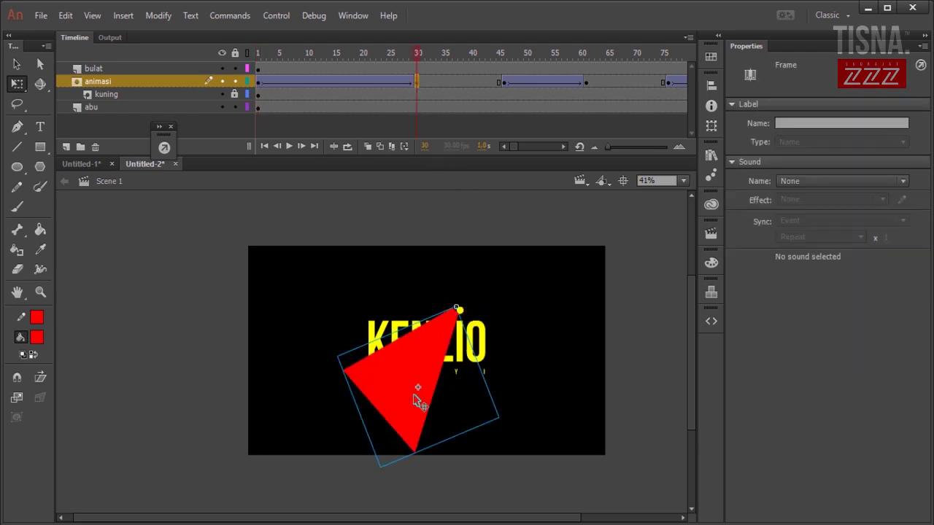
{"action": "left_click", "coordinate": [408, 402]}
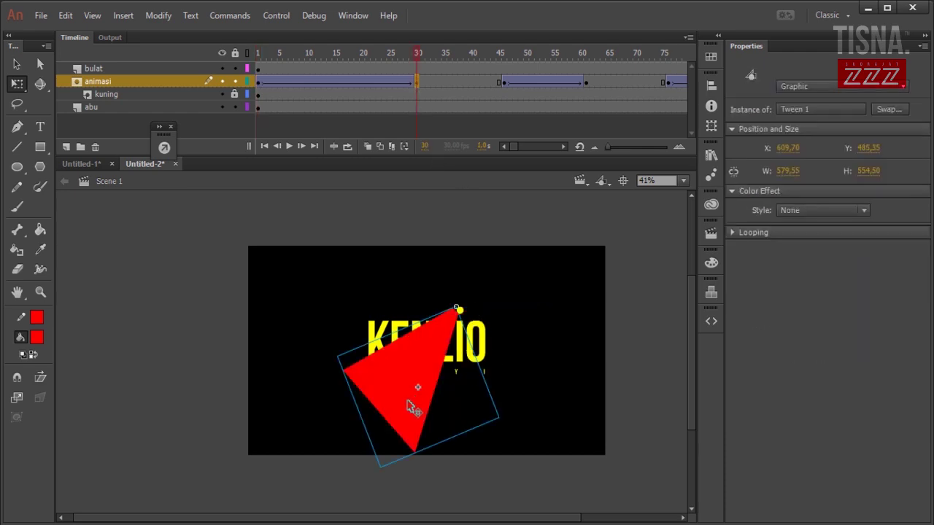
{"action": "left_click", "coordinate": [731, 231]}
{"action": "left_click", "coordinate": [731, 231]}
{"action": "left_click", "coordinate": [825, 88]}
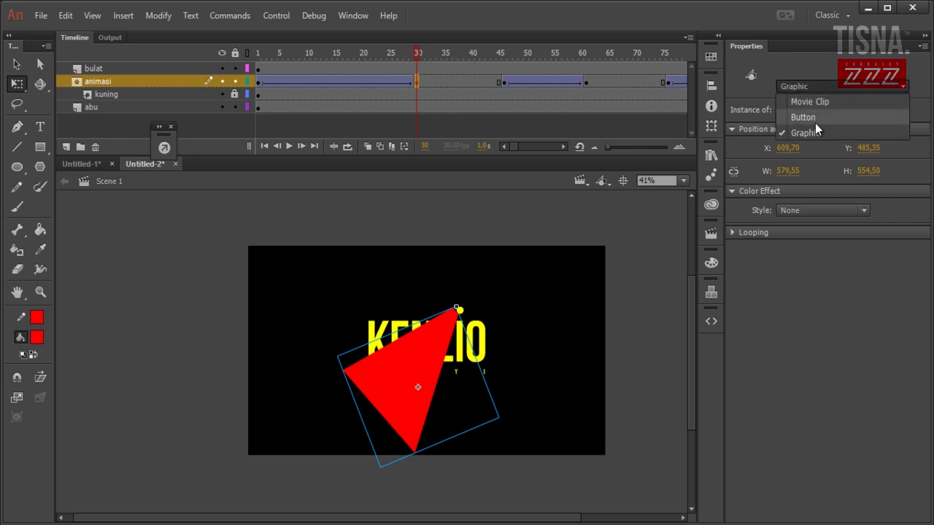
{"action": "key", "text": "Escape"}
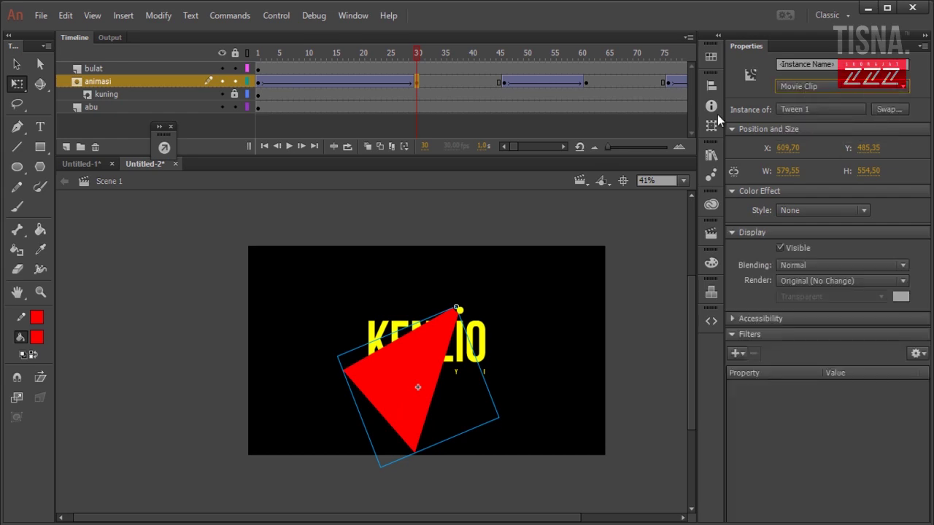
Add a Blur filter to the frame 30 triangle with 26 px horizontal and vertical blur and Medium quality
{"action": "left_click", "coordinate": [737, 354]}
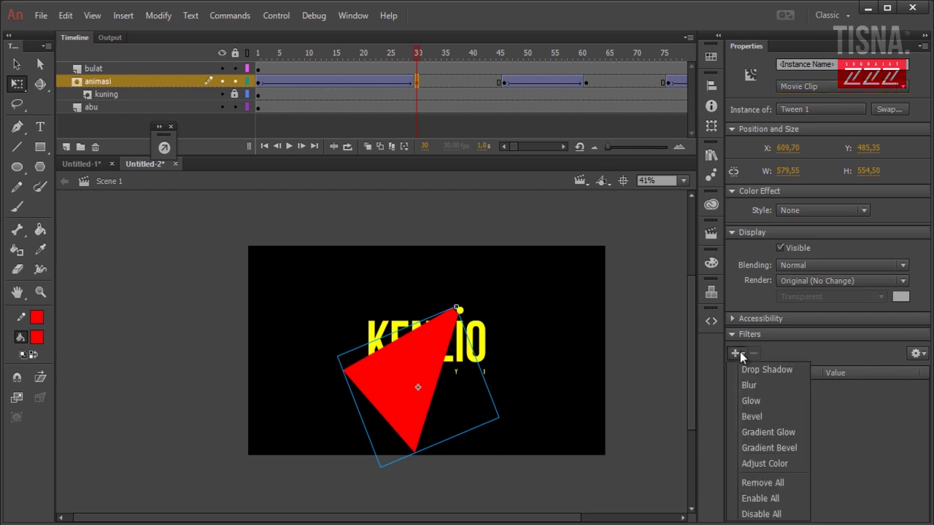
{"action": "left_click", "coordinate": [766, 387]}
{"action": "left_click", "coordinate": [839, 428]}
{"action": "left_click", "coordinate": [850, 456]}
{"action": "left_click_drag", "start_coordinate": [828, 413], "coordinate": [844, 409]}
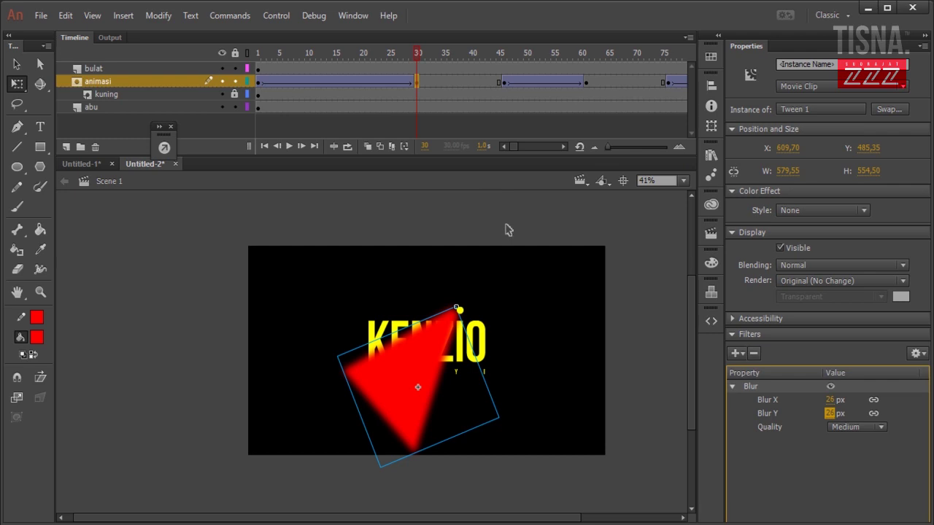
Change the triangle instance at frame 46 of the animasi layer to Movie Clip behavior
{"action": "left_click", "coordinate": [504, 82]}
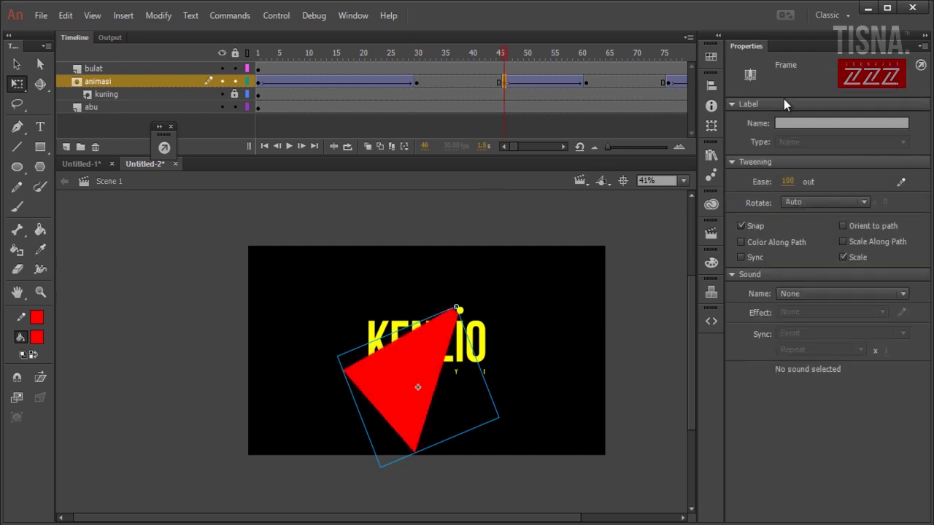
{"action": "left_click", "coordinate": [443, 350]}
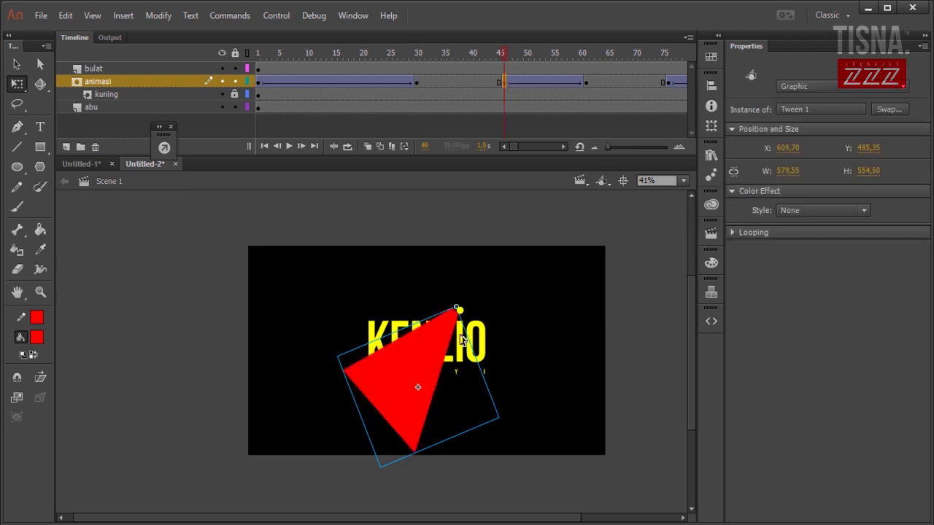
{"action": "left_click", "coordinate": [842, 89]}
{"action": "left_click", "coordinate": [811, 102]}
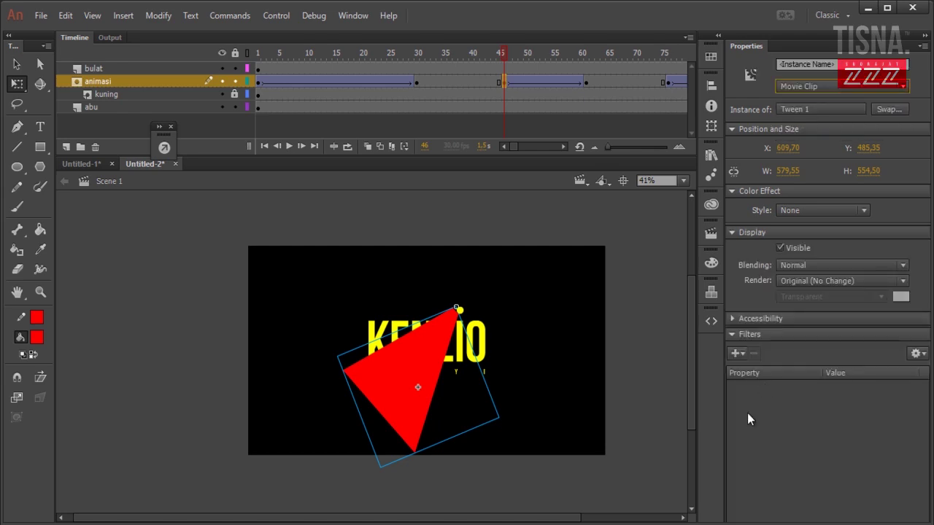
Add a Blur filter to the frame 46 triangle with 25 px horizontal and vertical blur and Medium quality
{"action": "left_click", "coordinate": [737, 352]}
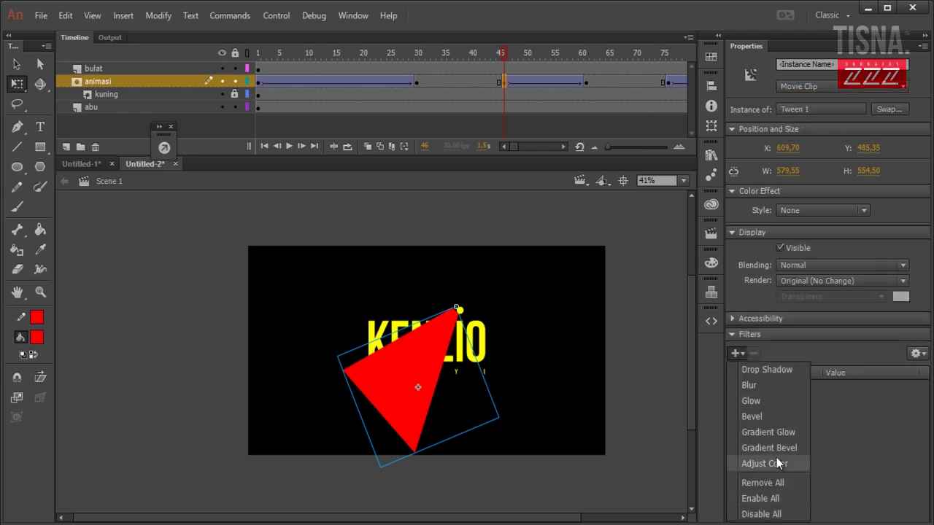
{"action": "left_click", "coordinate": [773, 385]}
{"action": "left_click_drag", "start_coordinate": [831, 414], "coordinate": [845, 414]}
{"action": "left_click", "coordinate": [857, 427]}
{"action": "left_click", "coordinate": [848, 453]}
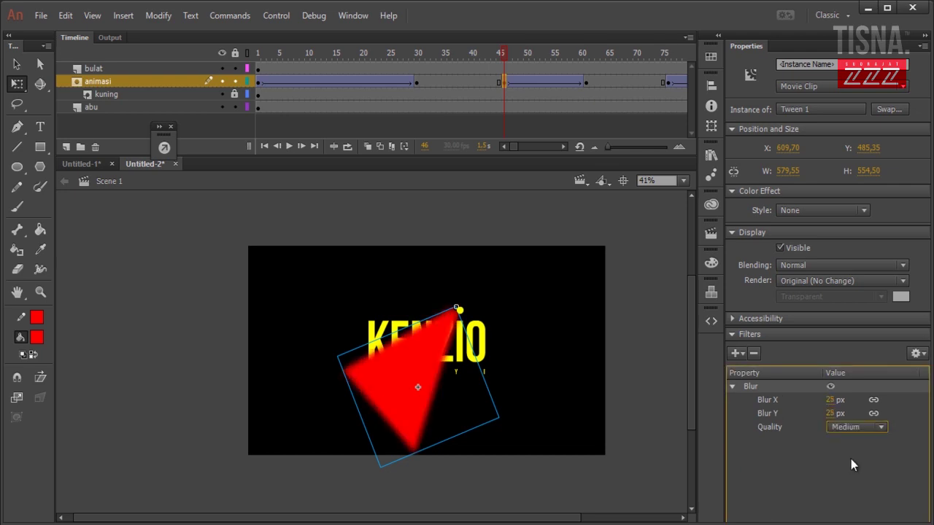
Lock the animasi mask layer again, scrub the timeline back to frame 15 and preview the result as a test movie
{"action": "left_click", "coordinate": [235, 81]}
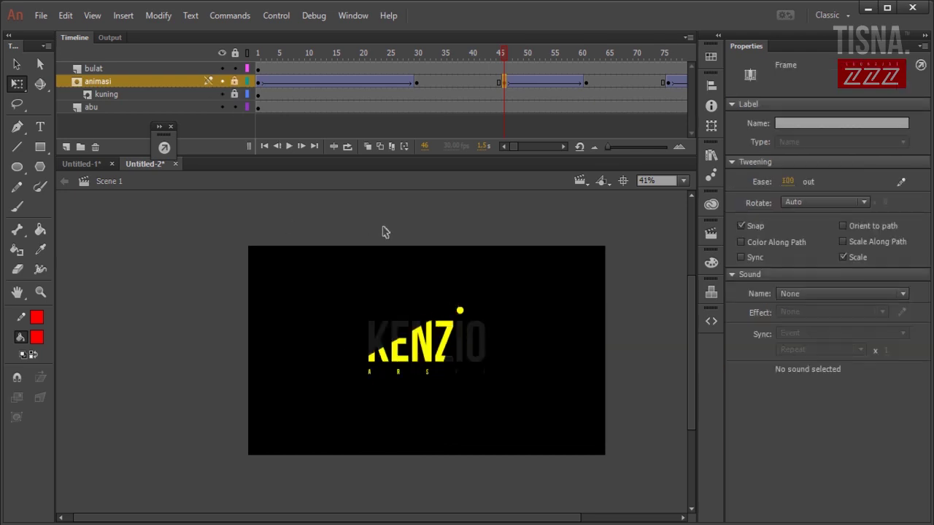
{"action": "left_click_drag", "start_coordinate": [507, 58], "coordinate": [338, 68]}
{"action": "key", "text": "ctrl+Return"}
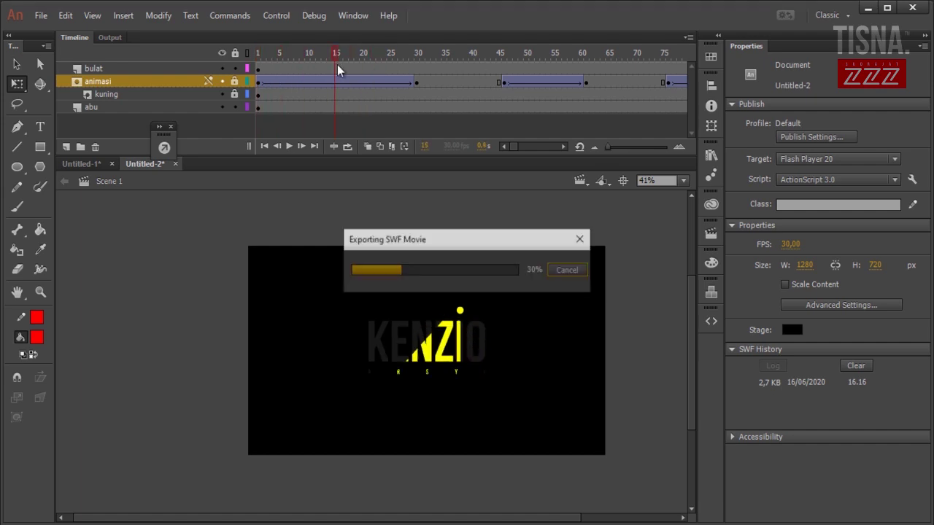